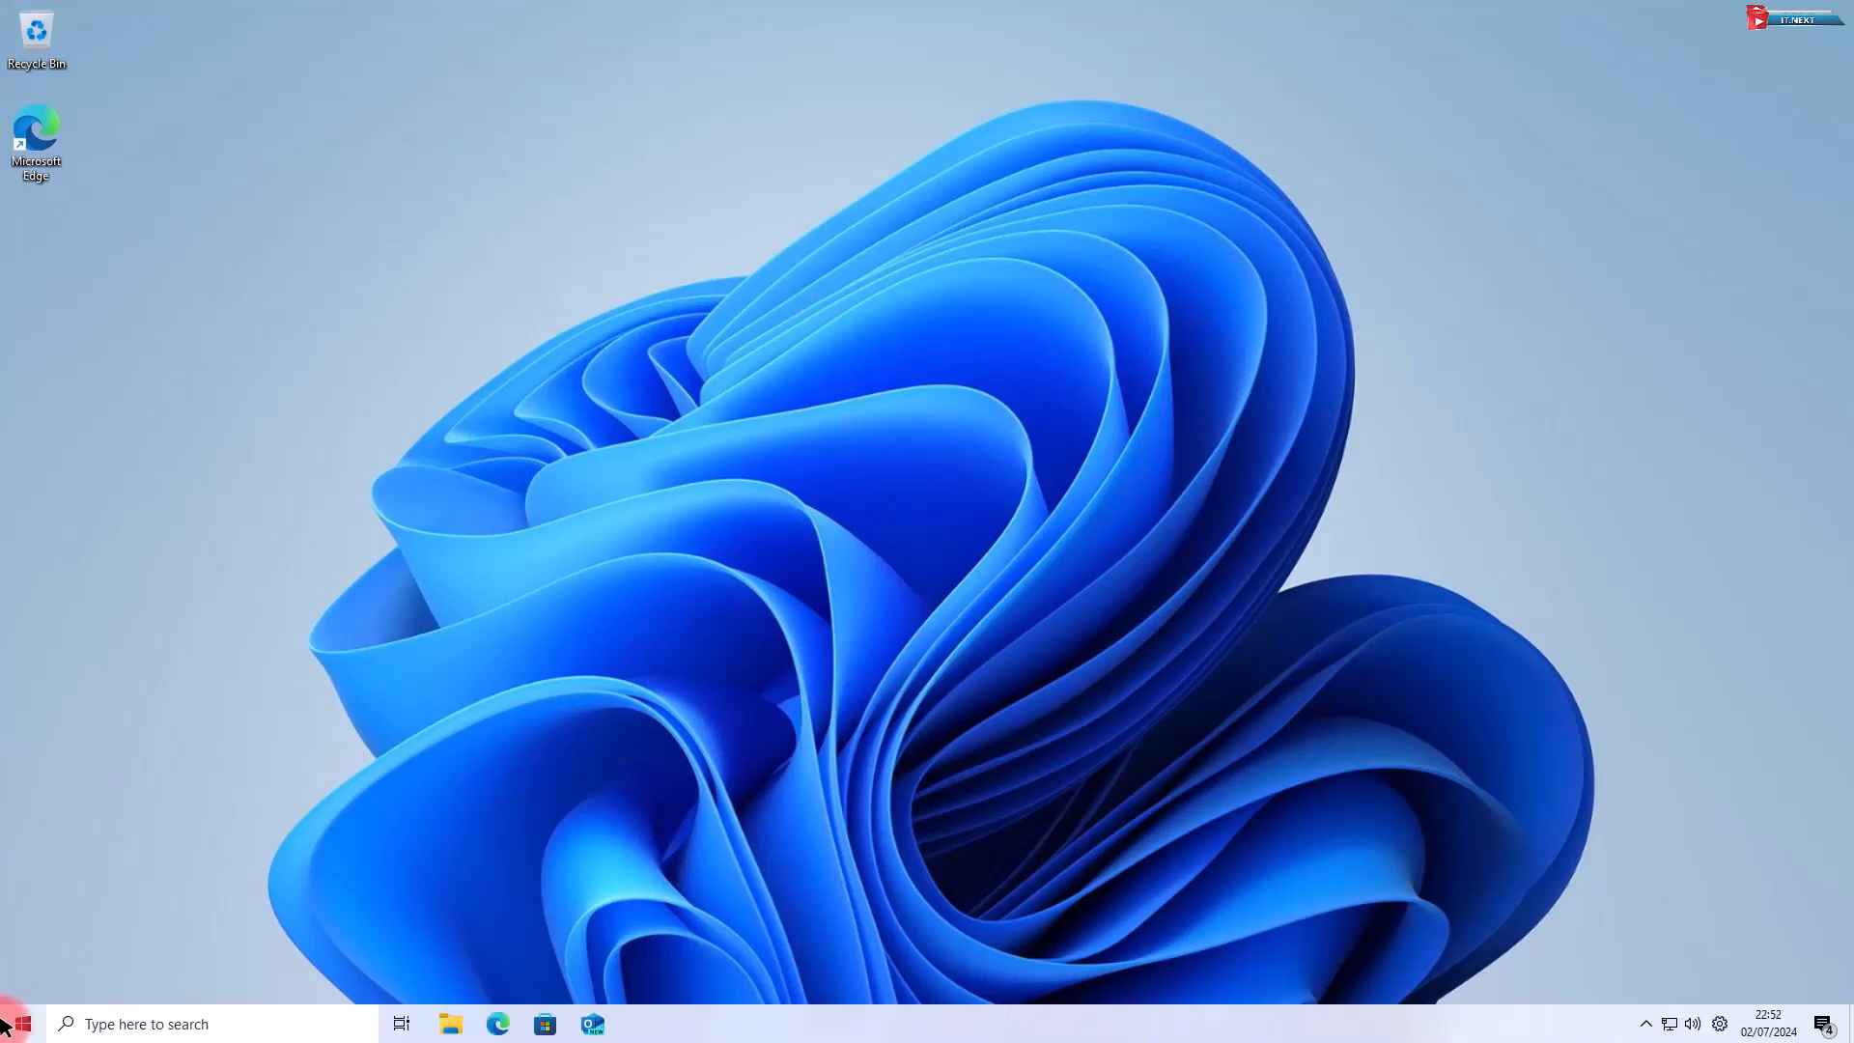
left_click(20, 1025)
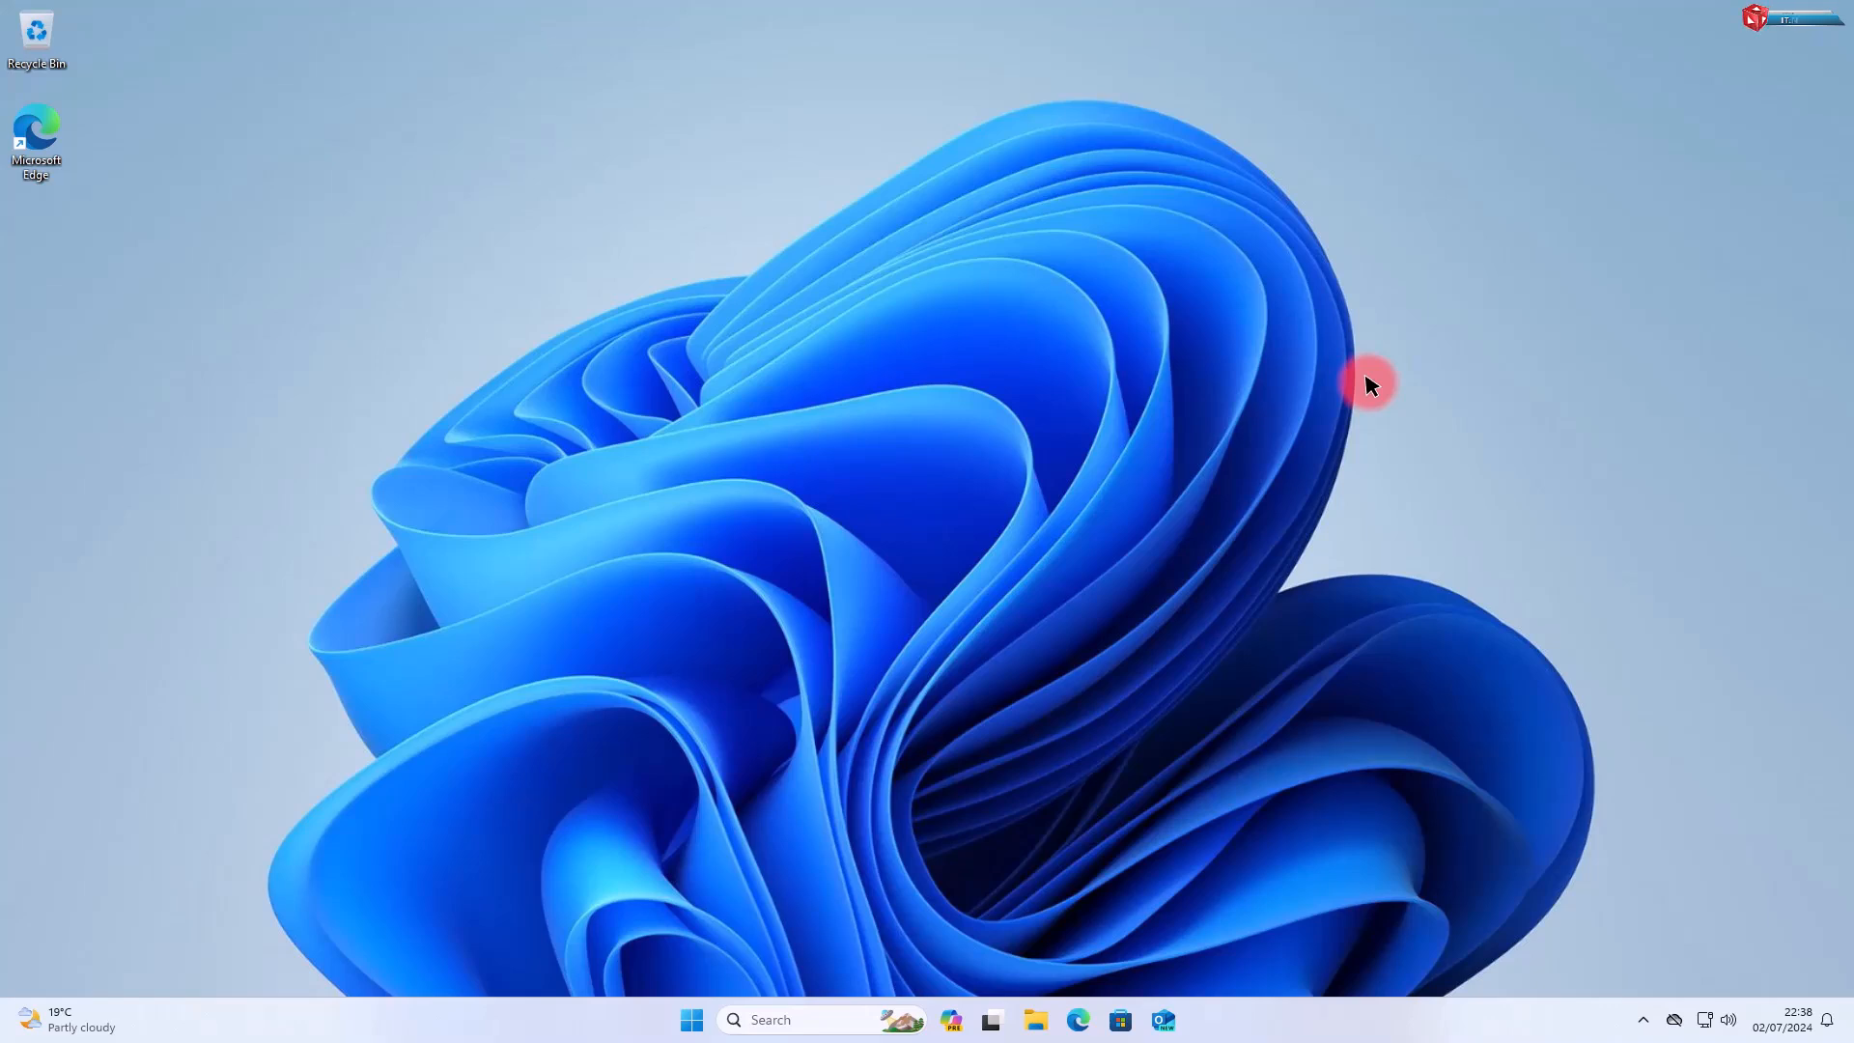
right_click(1511, 367)
left_click(1556, 454)
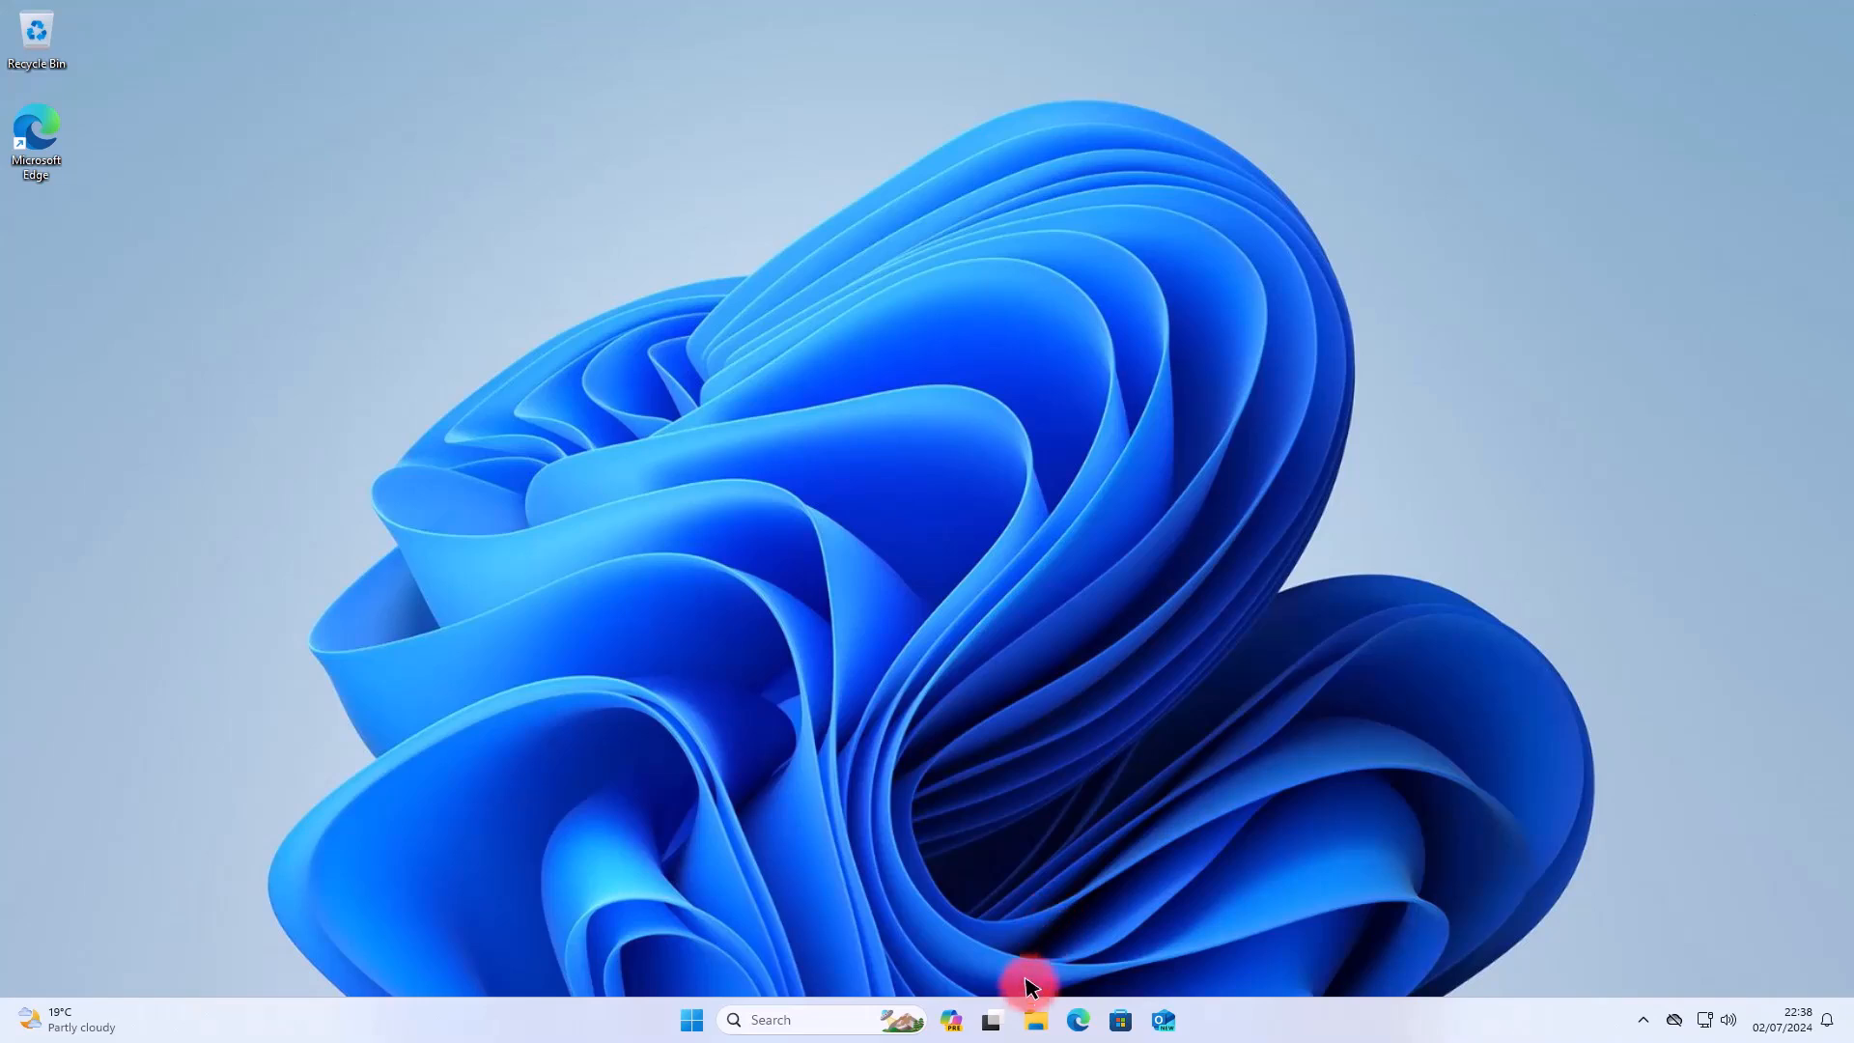
- Open the properties of This PC from File Explorer and close the File Explorer window
left_click(1035, 1022)
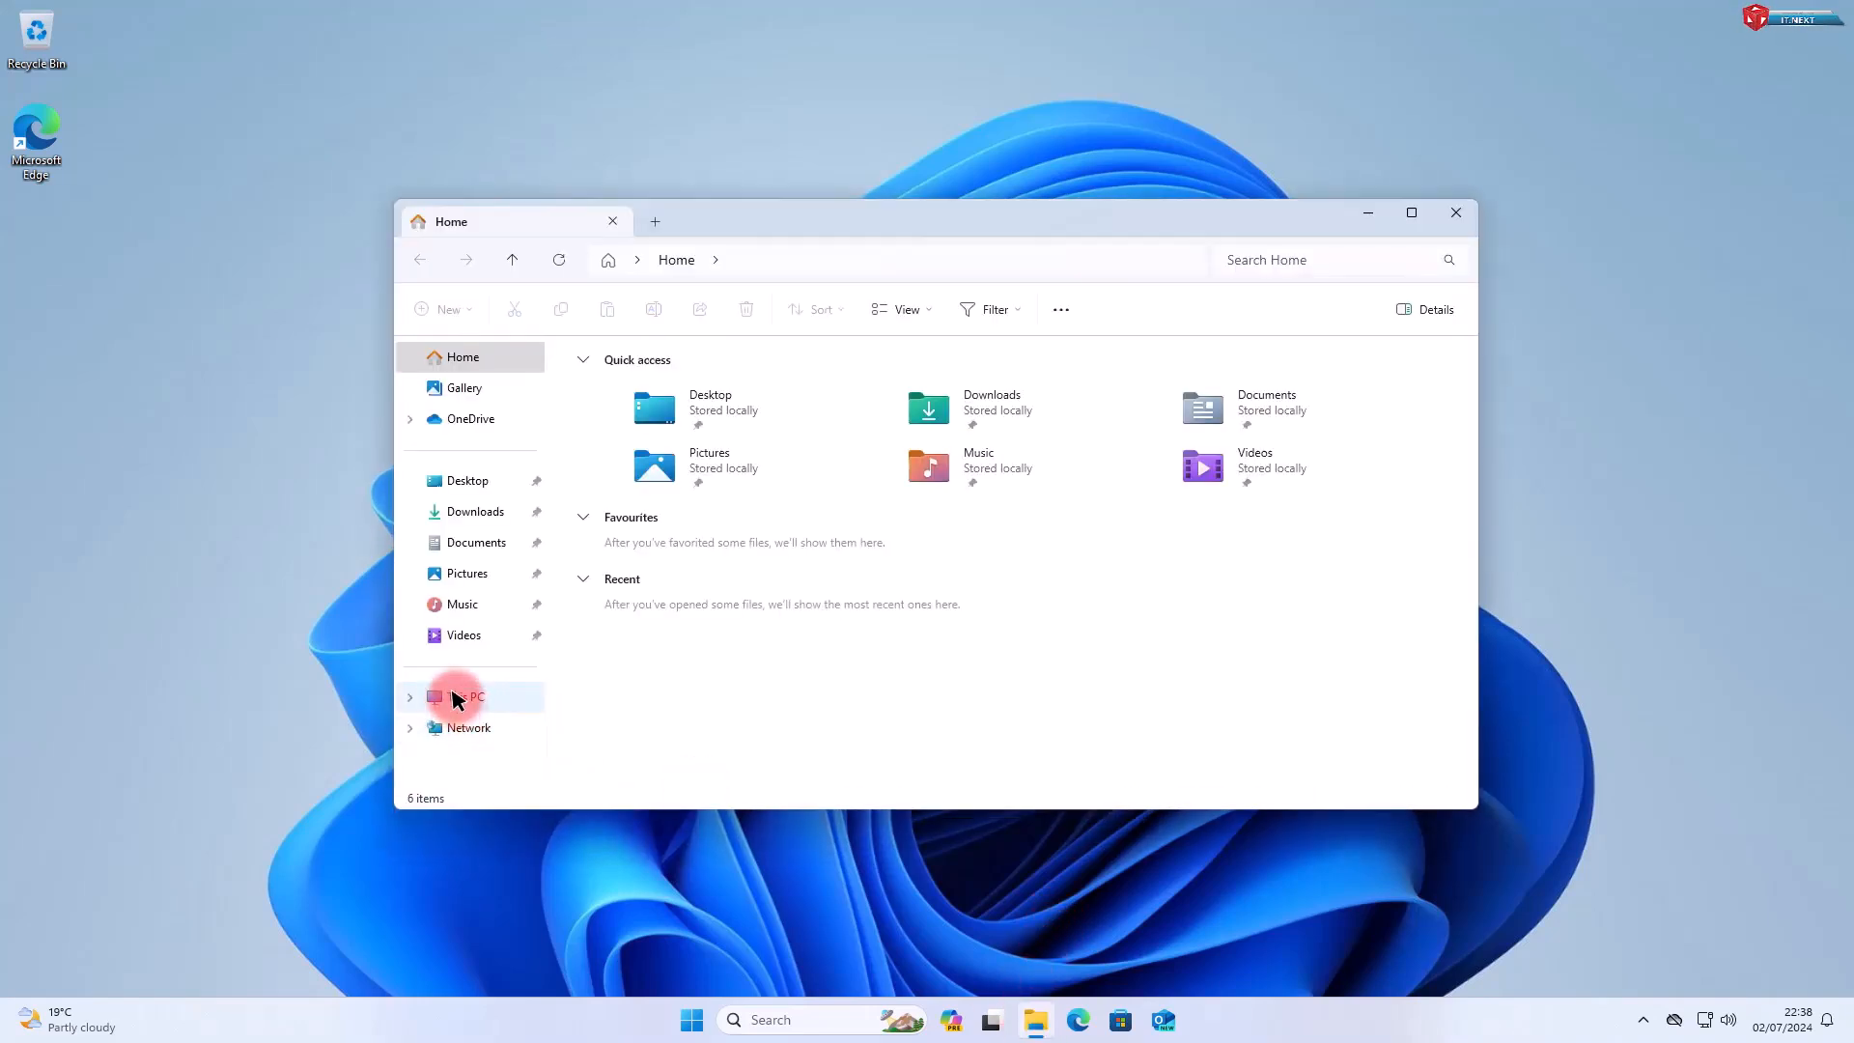
right_click(458, 698)
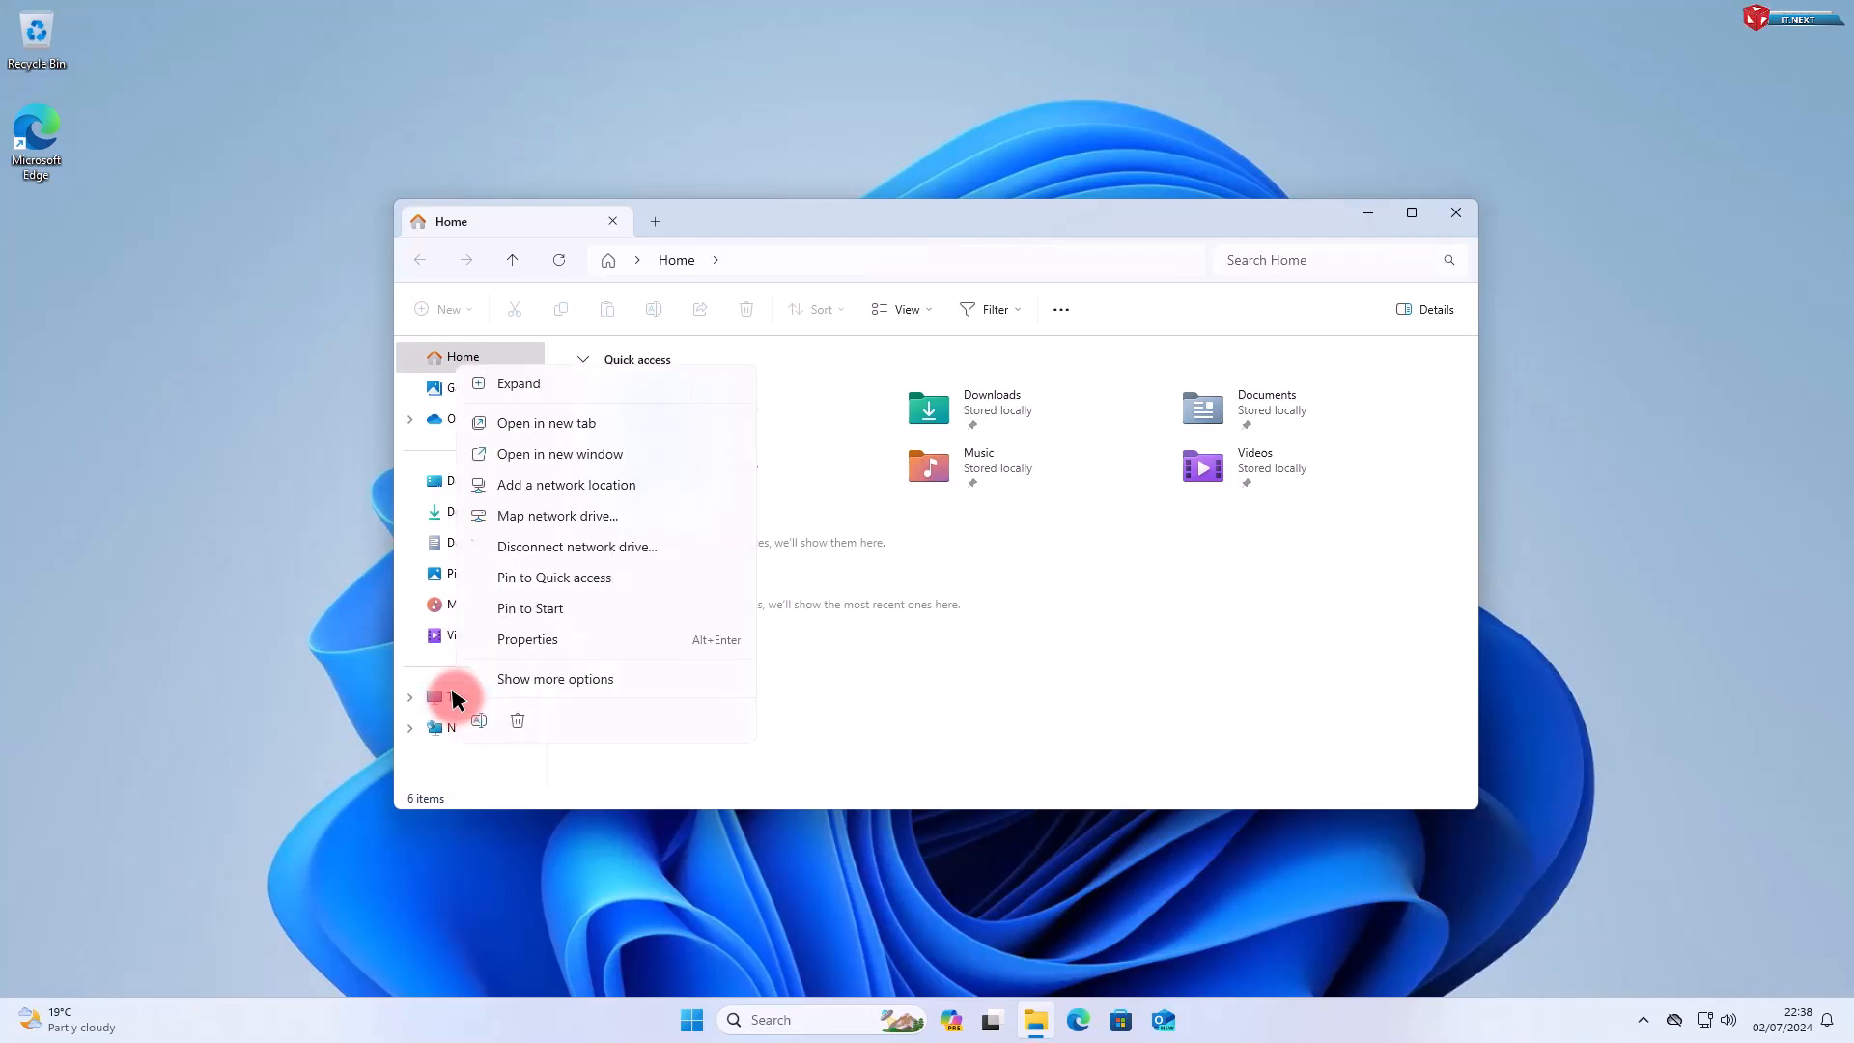
left_click(538, 640)
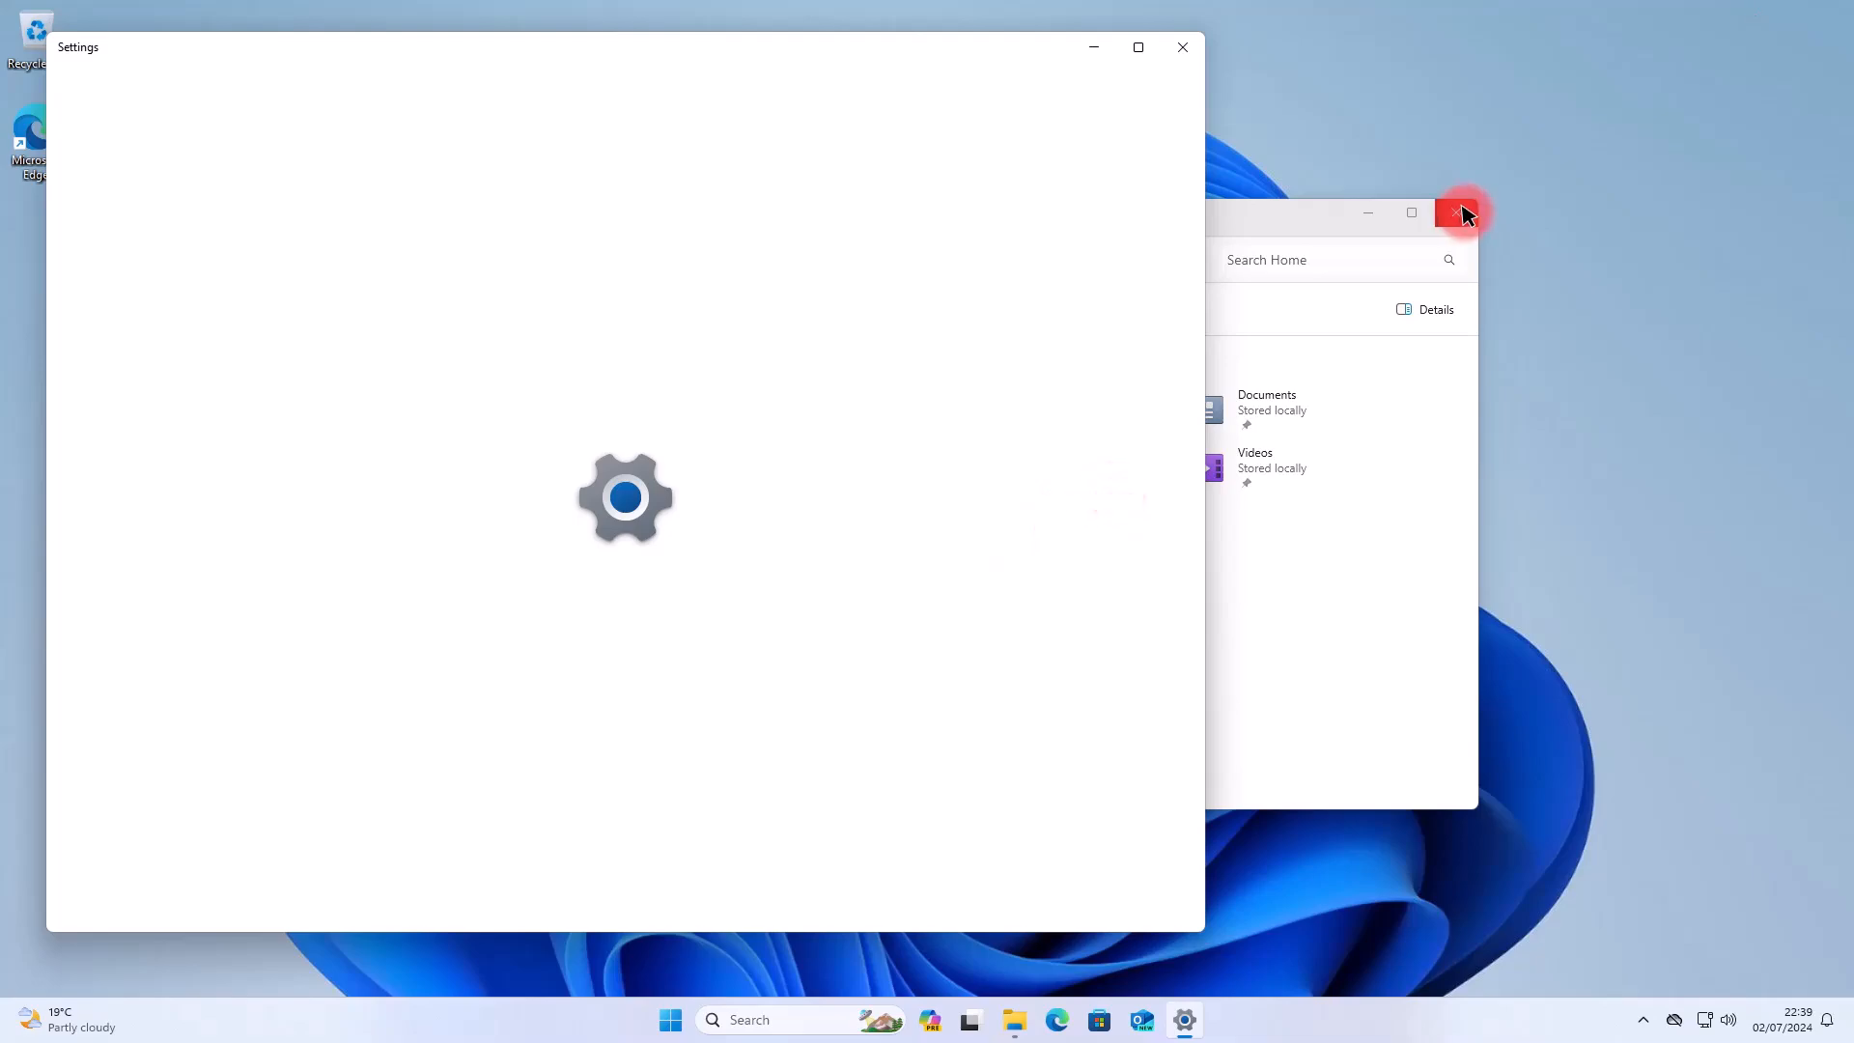
left_click(1460, 214)
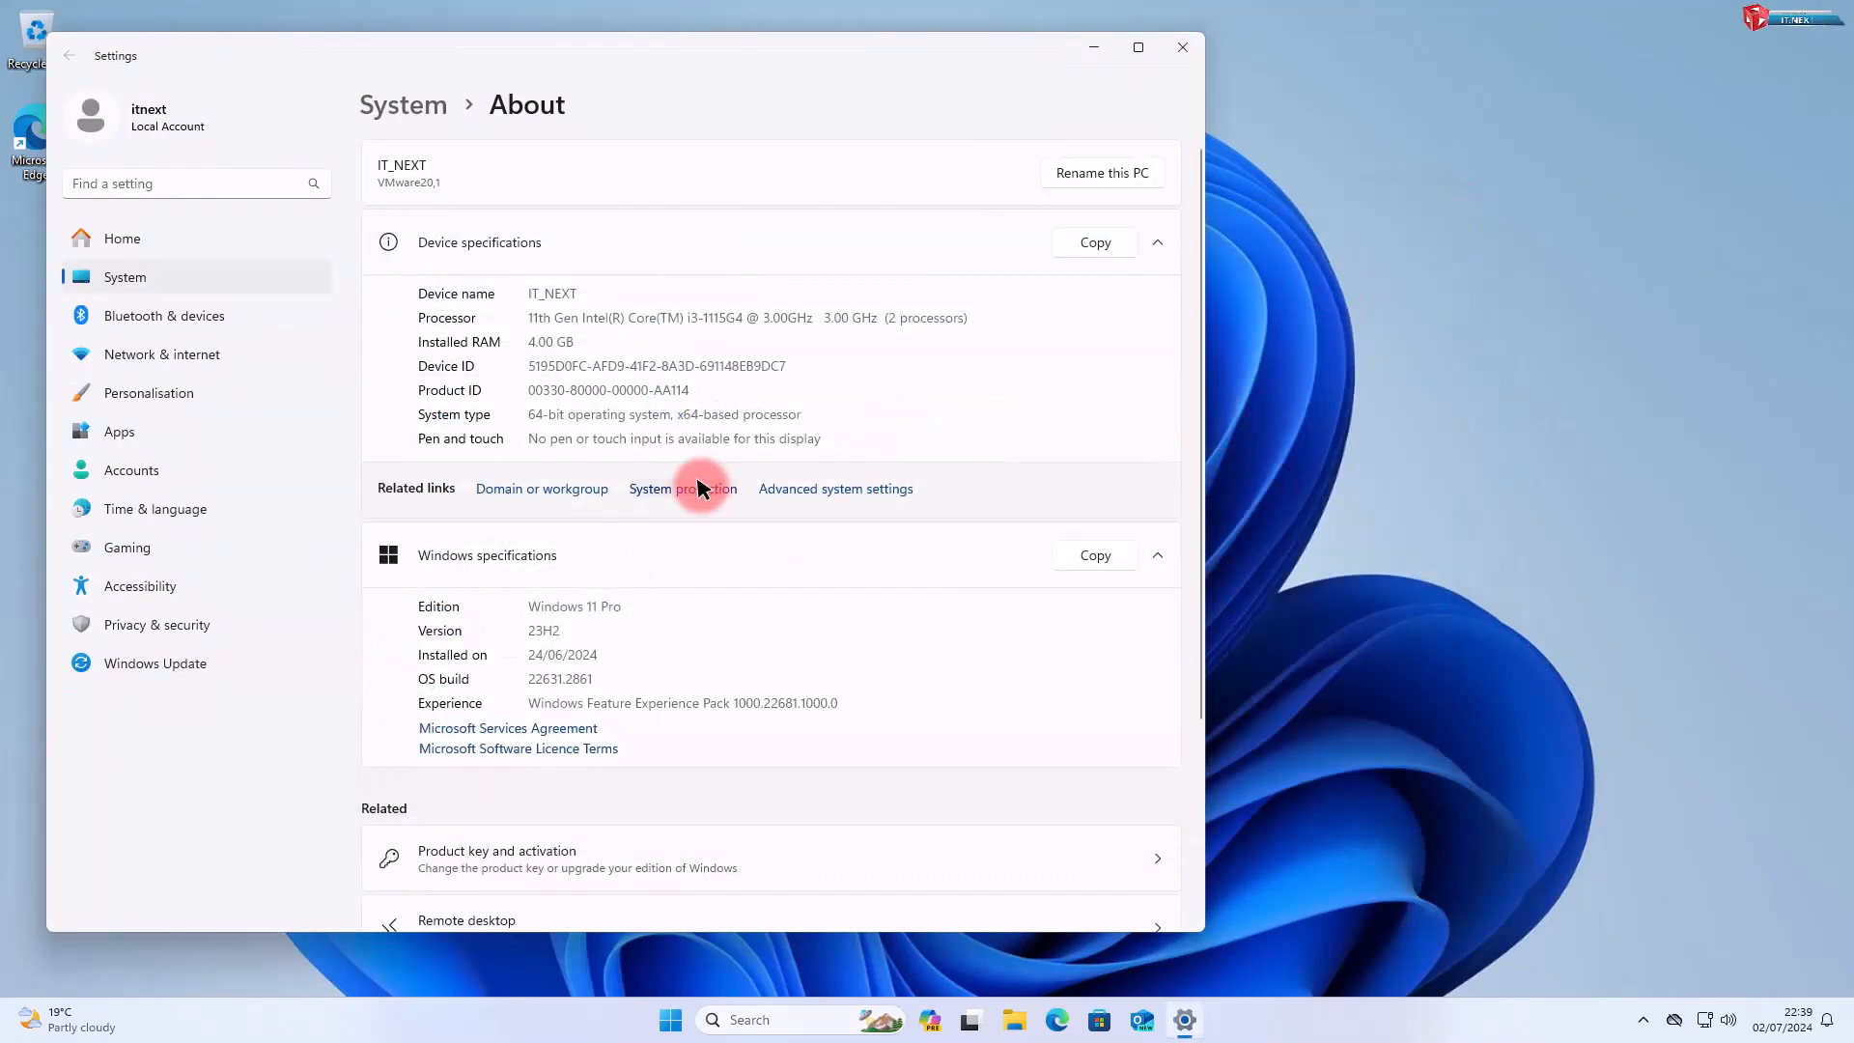
- Turn on system protection for Local Disk (C:) in the System Protection settings
left_click(702, 488)
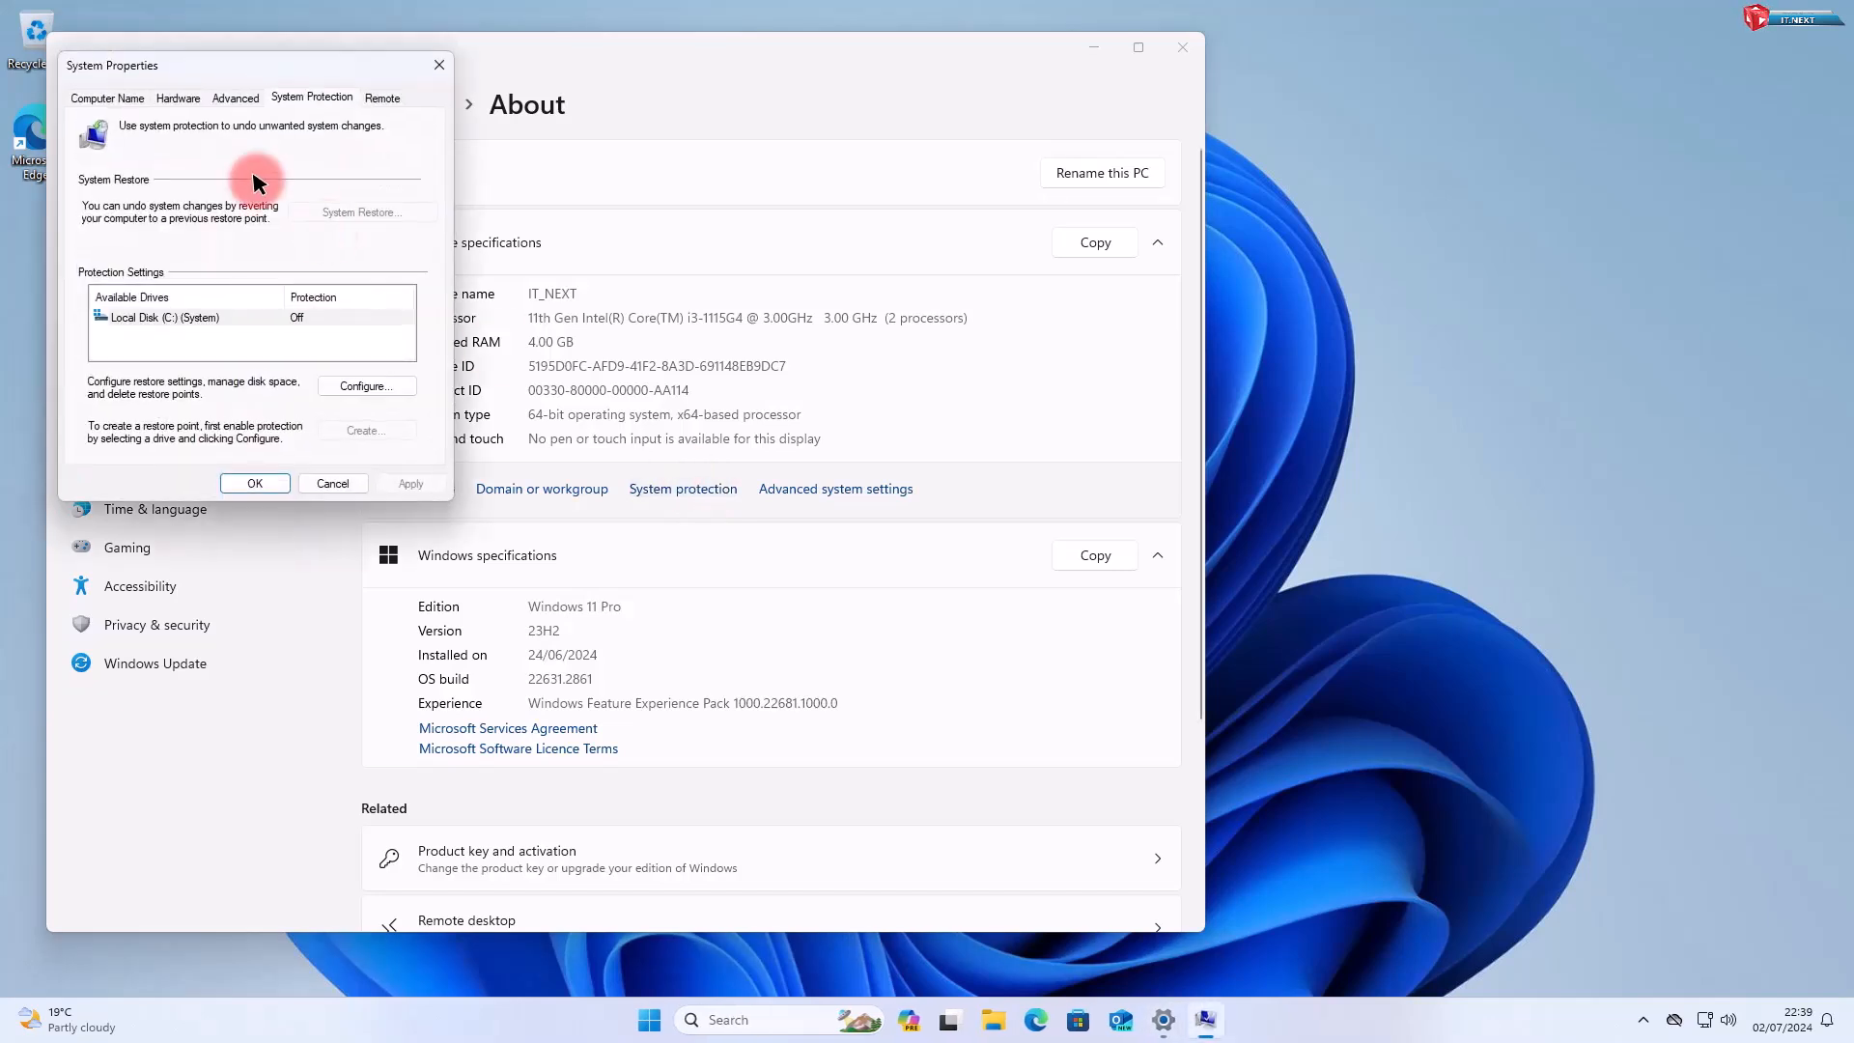
left_click(391, 384)
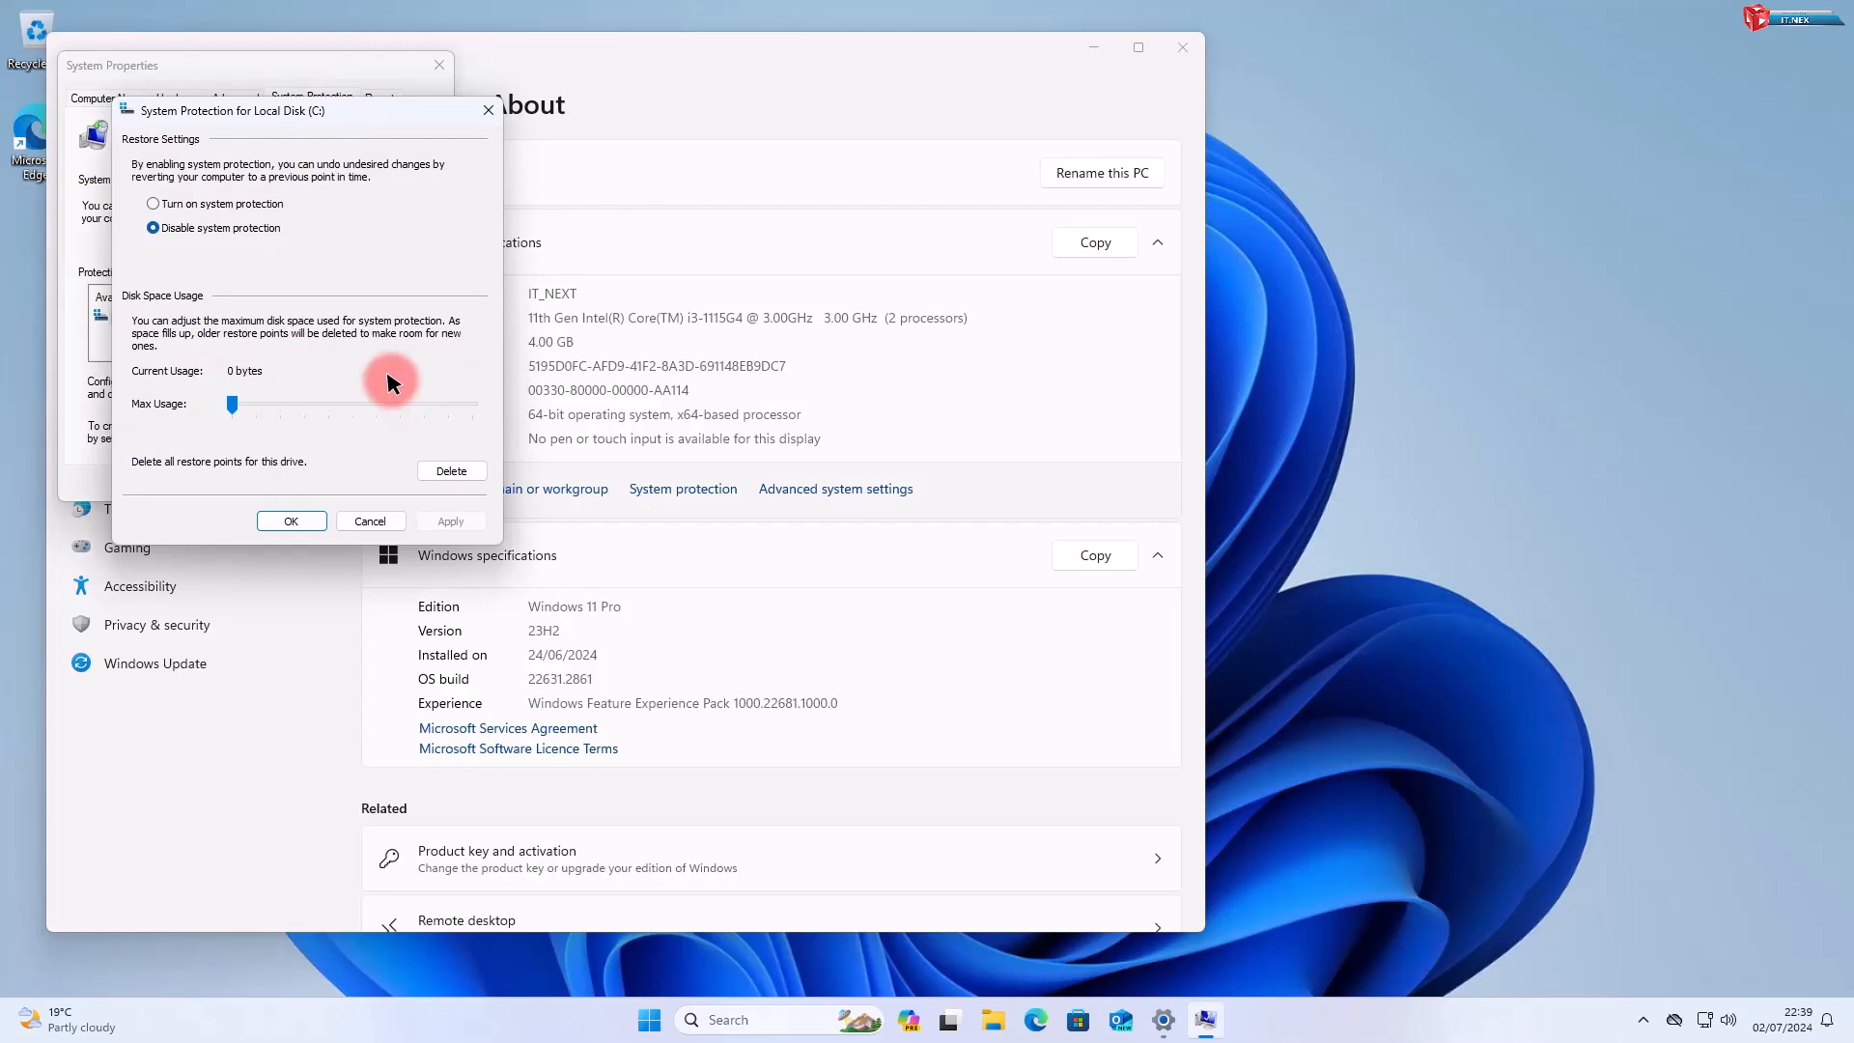
left_click(263, 204)
left_click(291, 521)
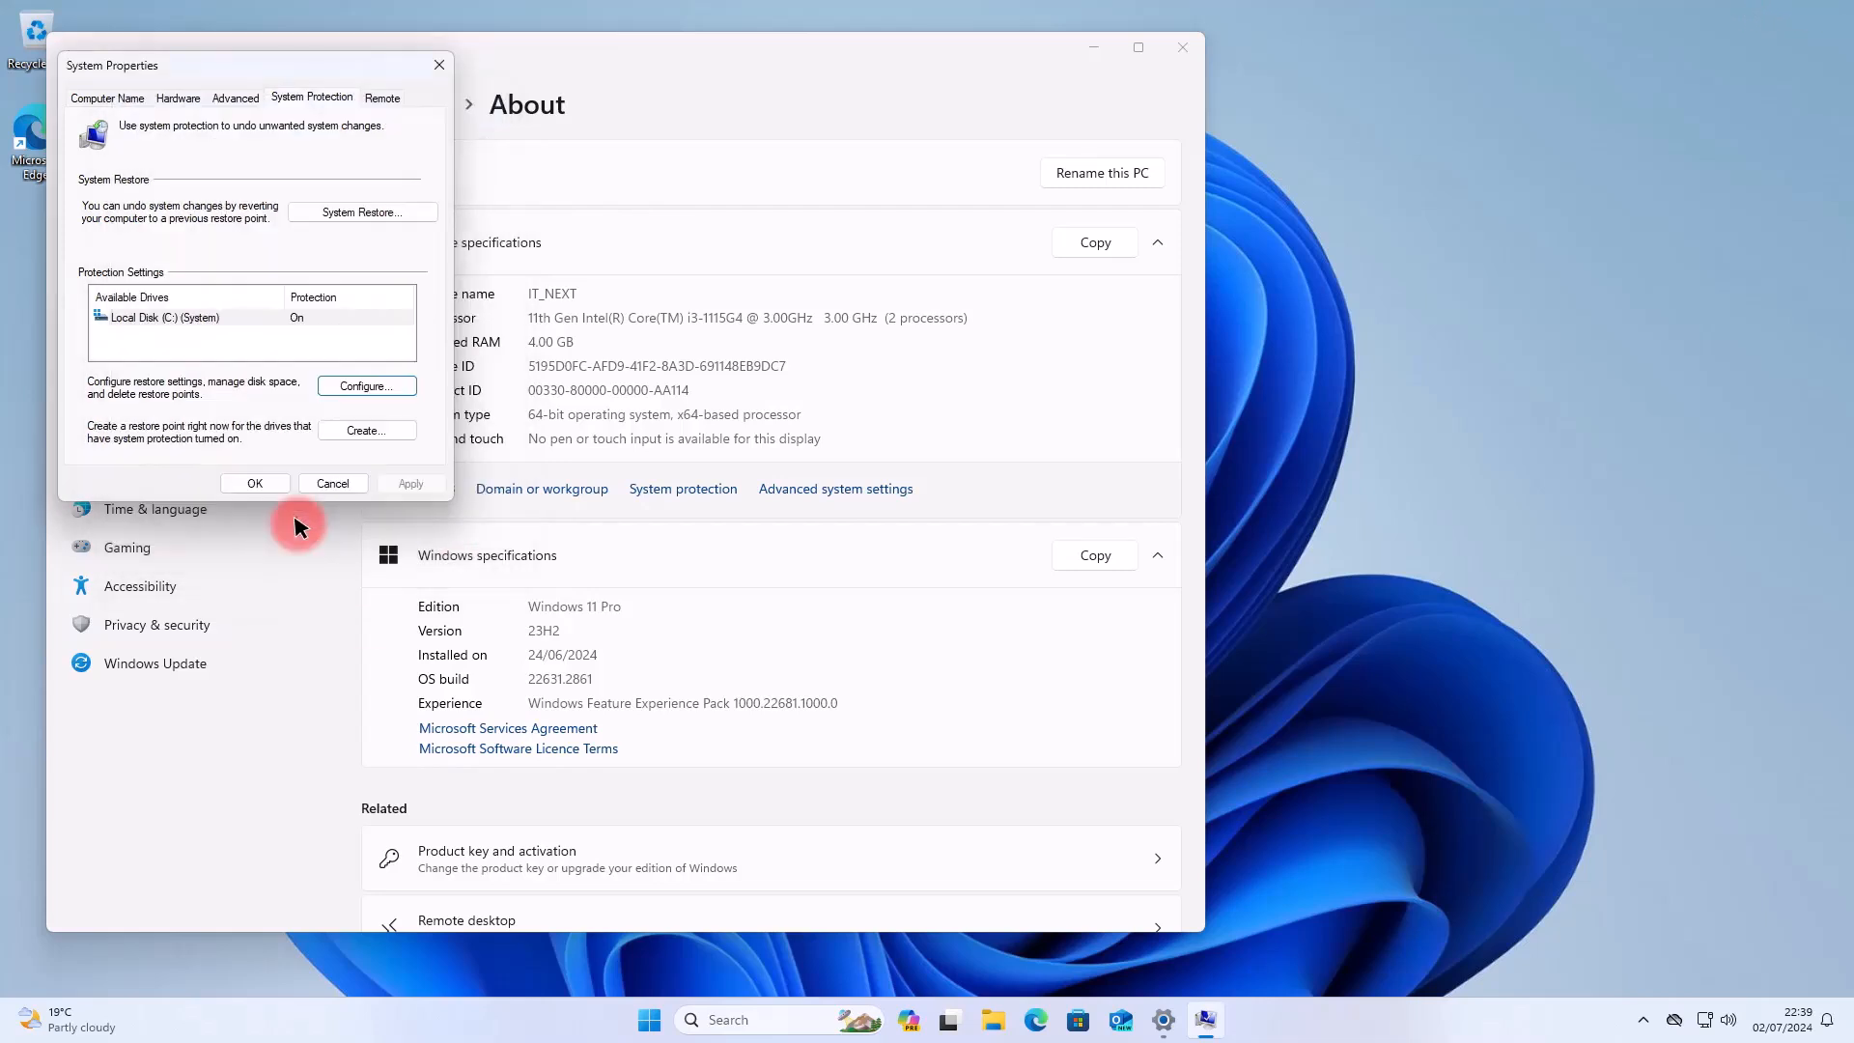
- Create a restore point named "test" and close the System Properties and Settings windows
left_click(375, 425)
type("test")
left_click(331, 274)
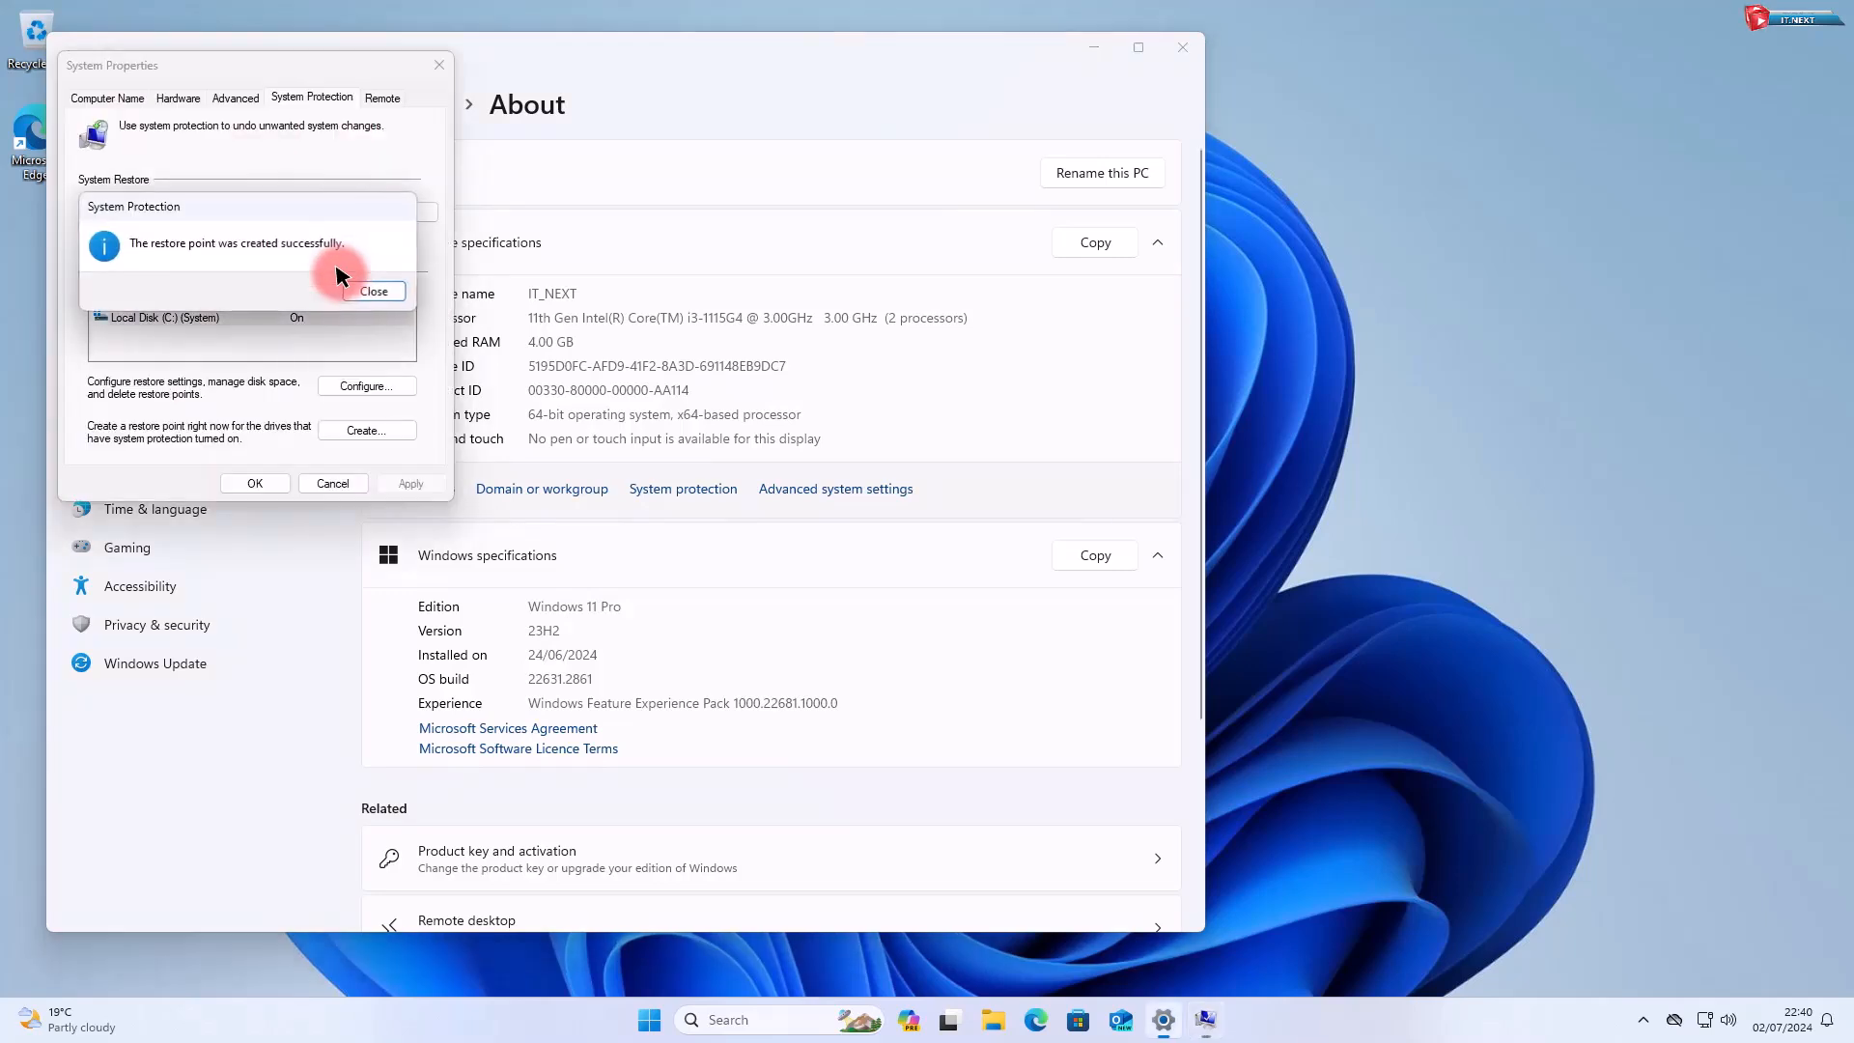
left_click(385, 293)
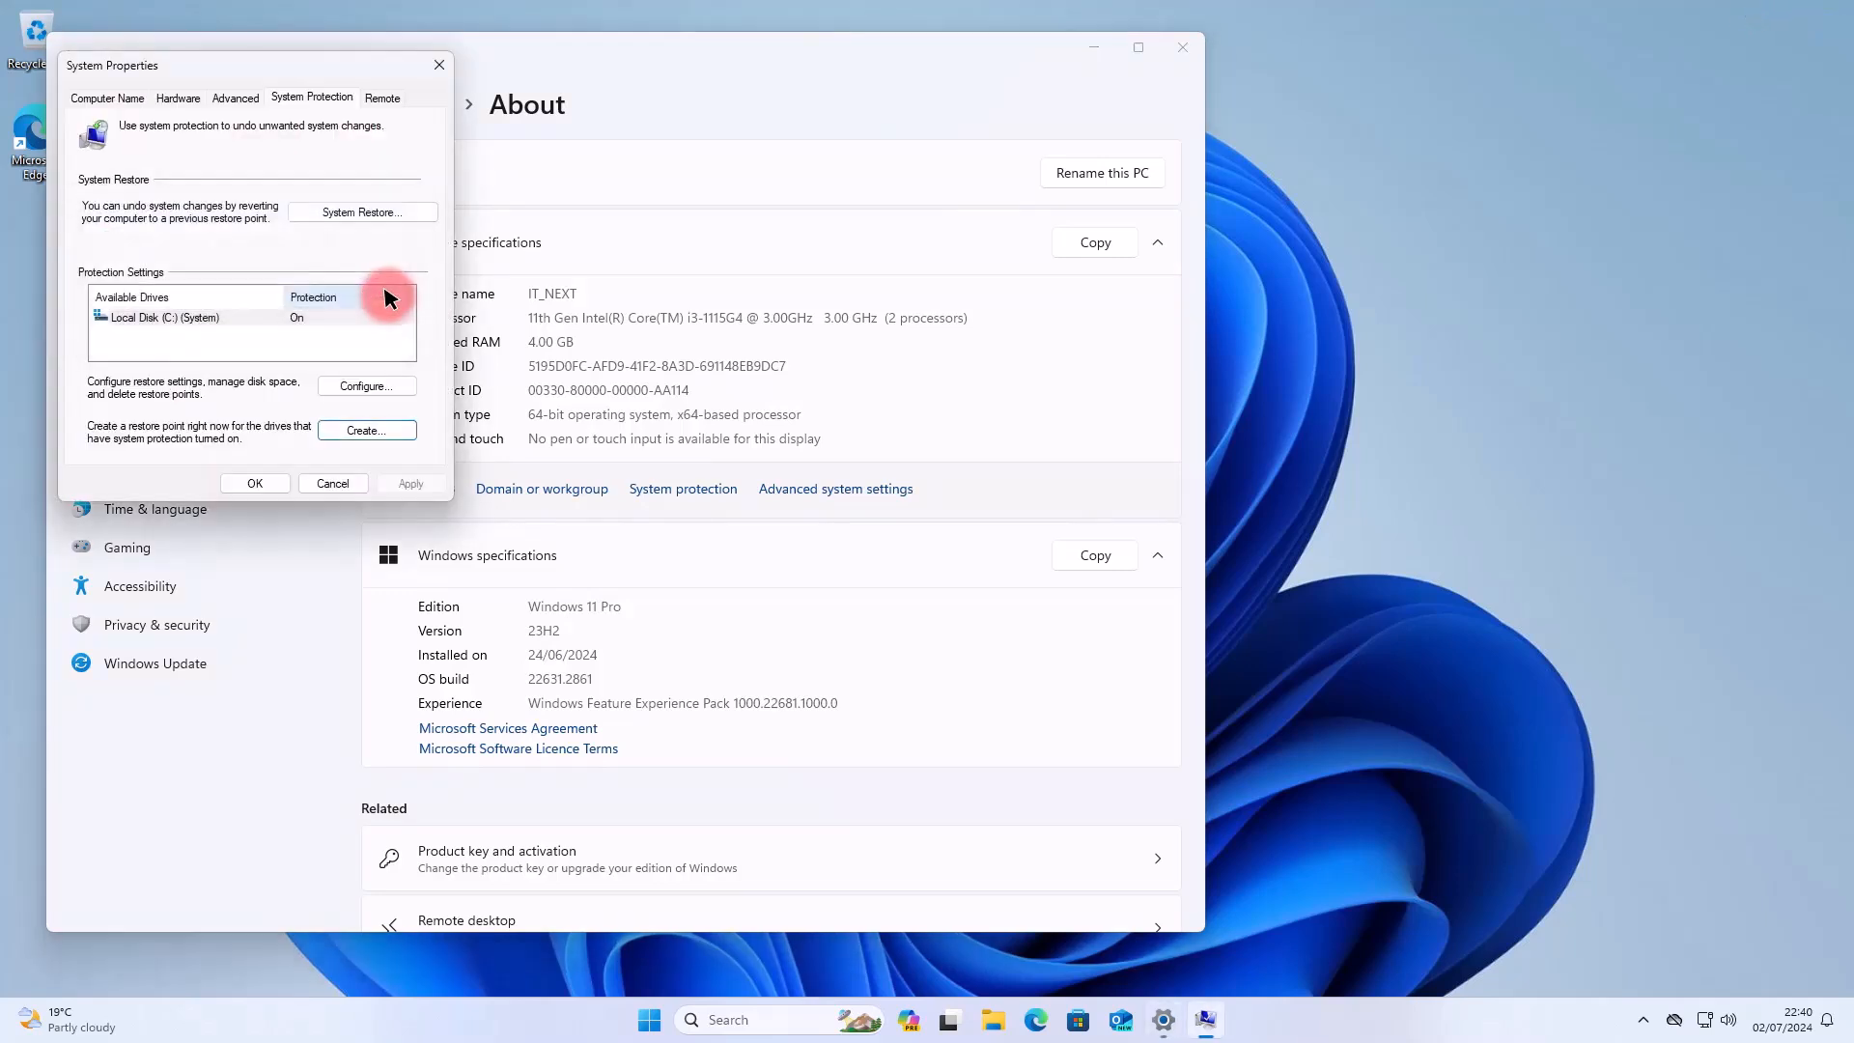
left_click(255, 482)
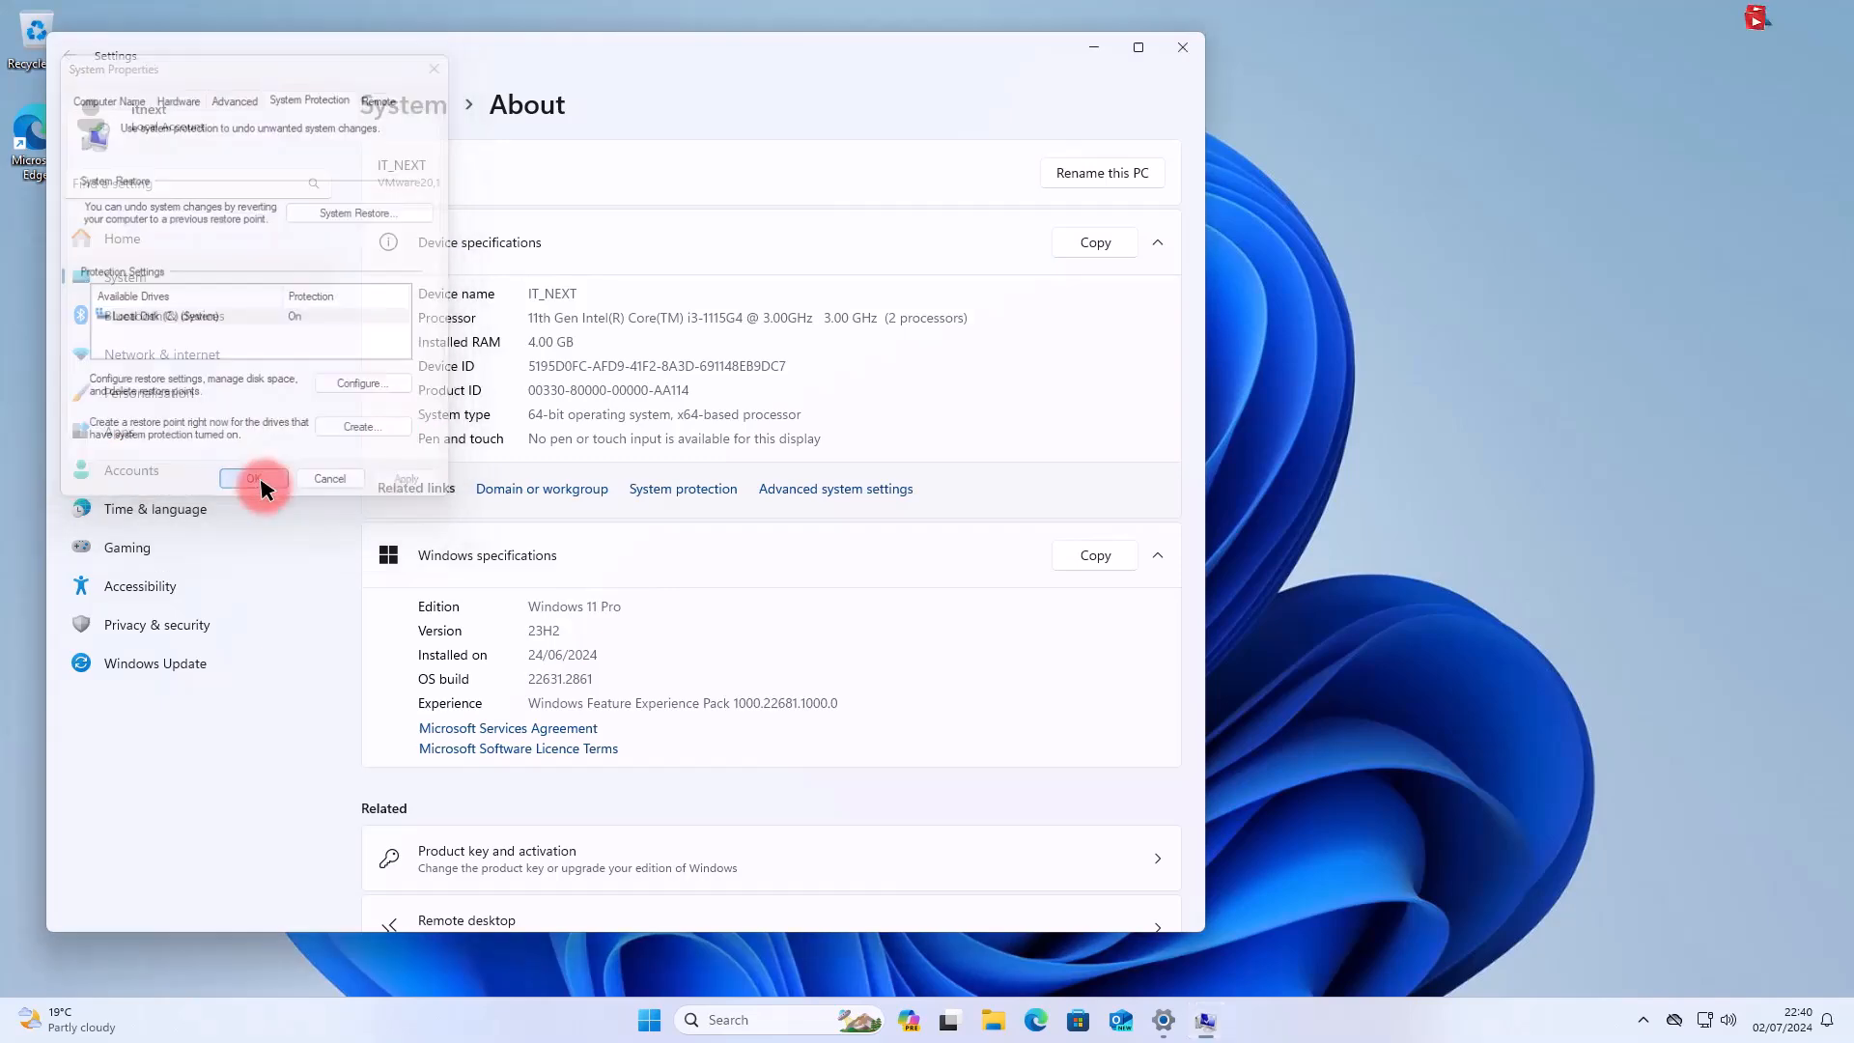
left_click(1186, 56)
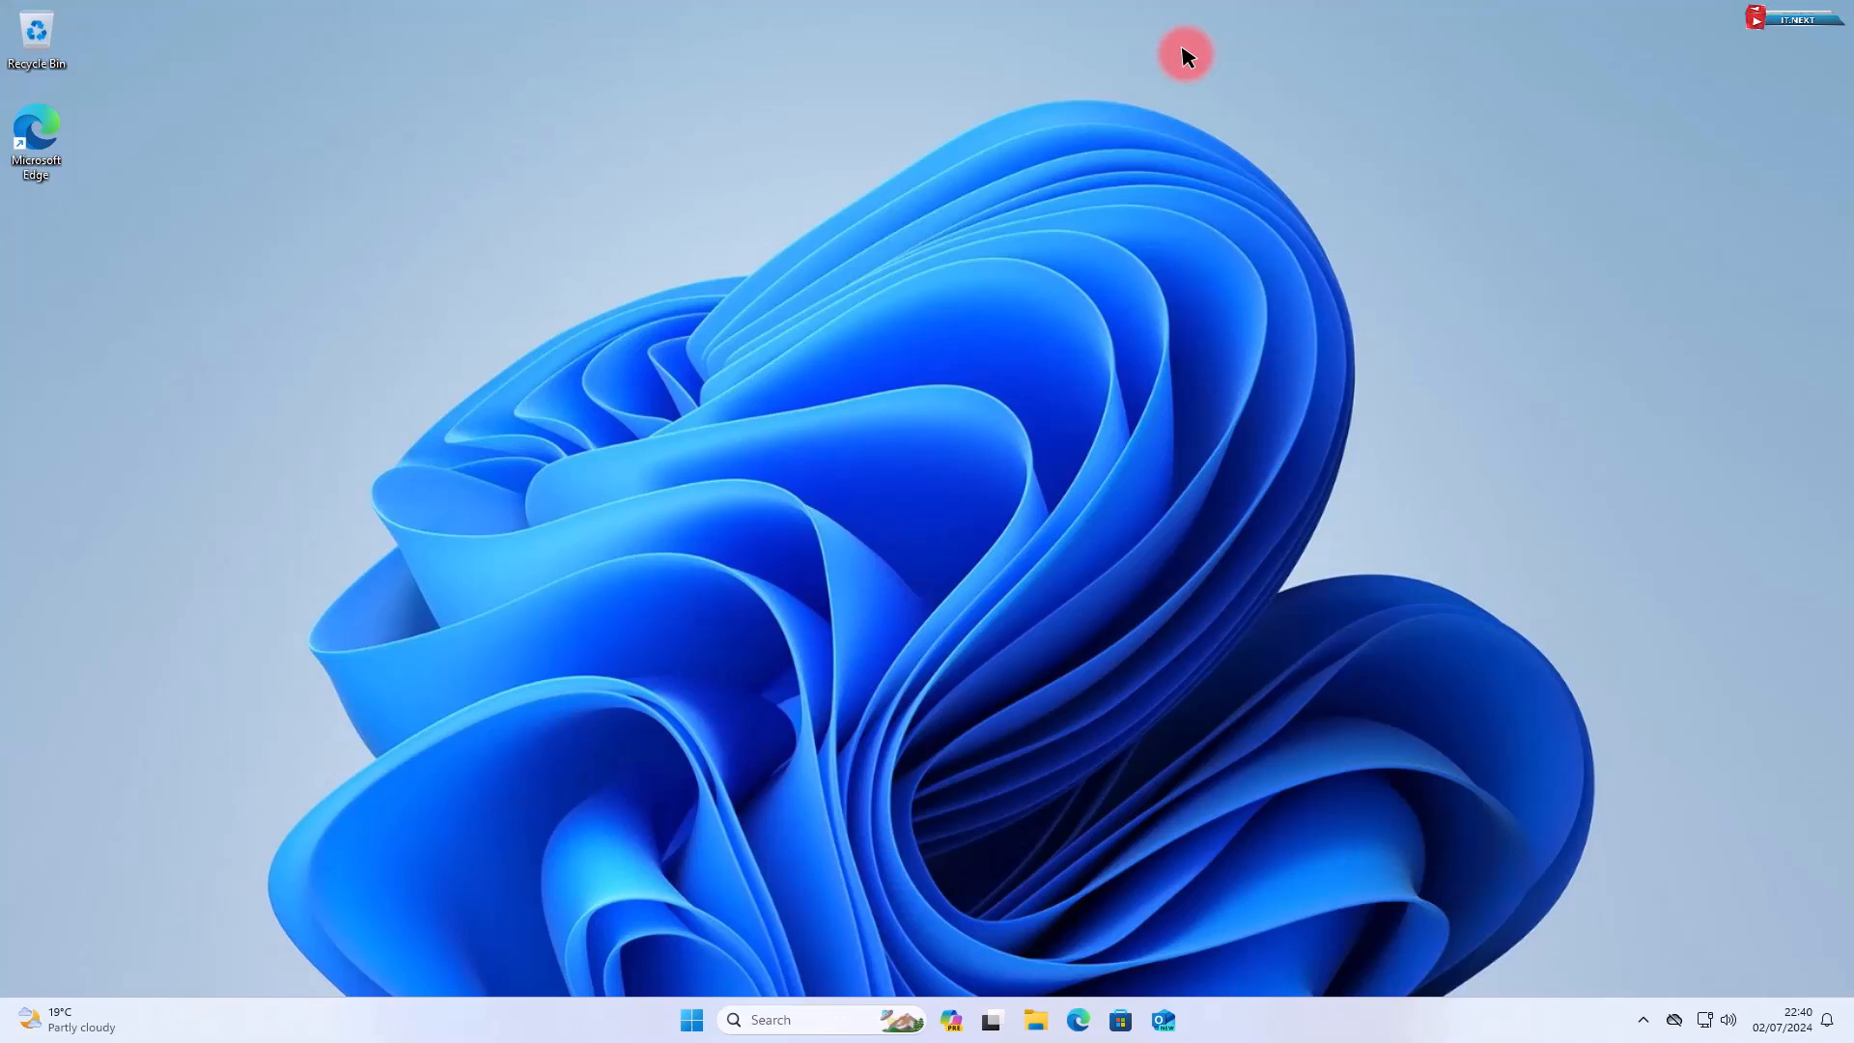
right_click(1564, 186)
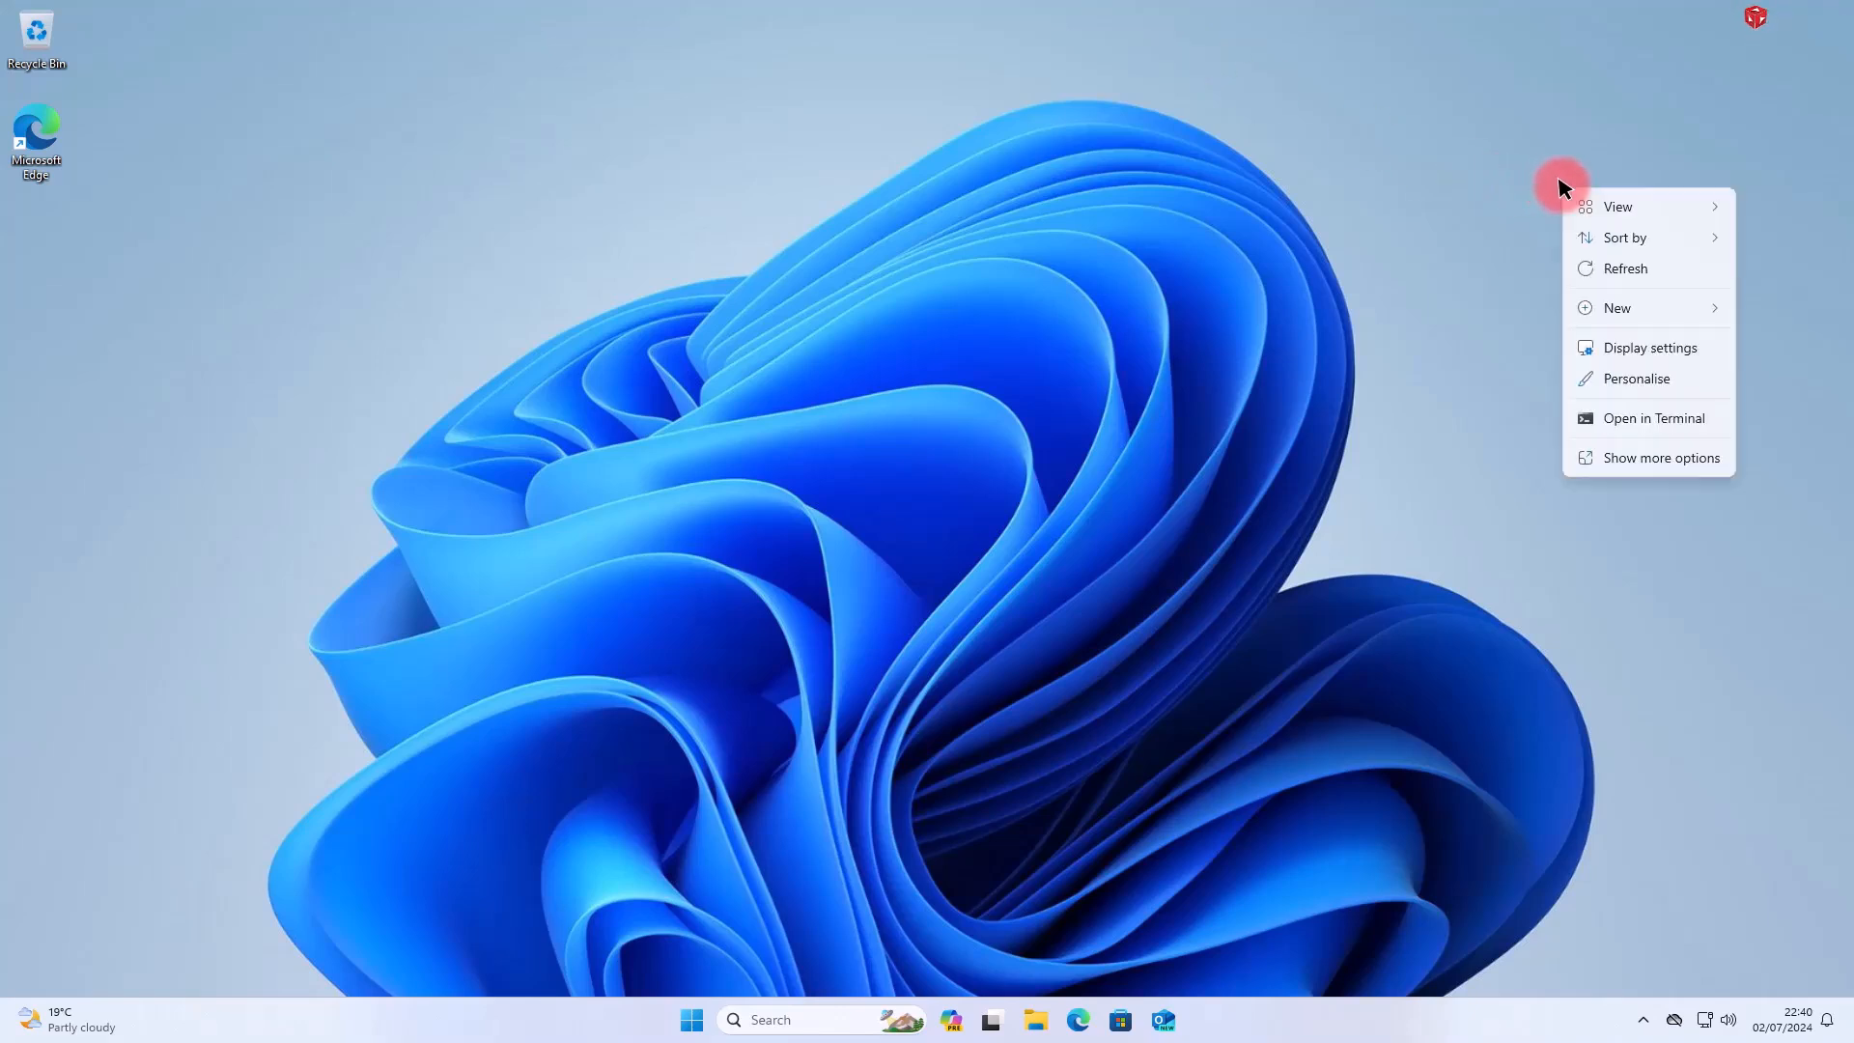
left_click(1608, 259)
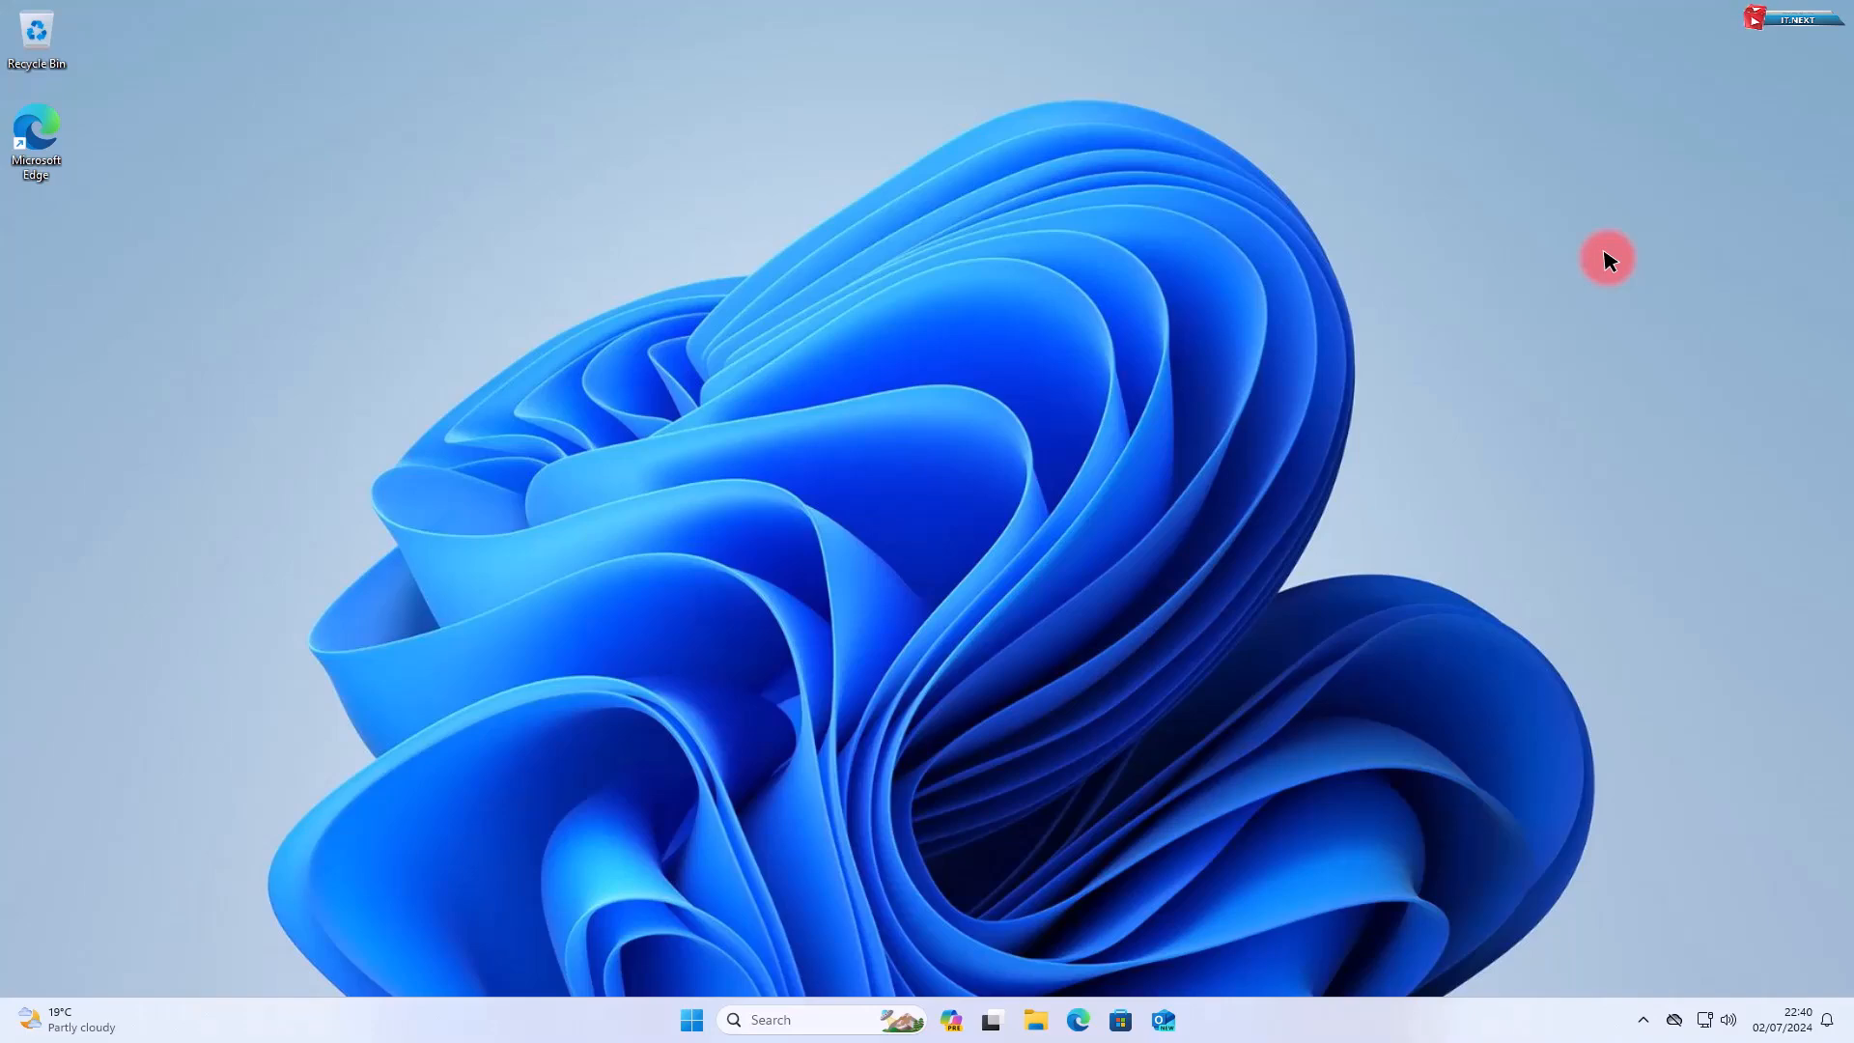
- Switch to Microsoft Edge and open the valinet/ExplorerPatcher GitHub release page for version 22621.3527.65.5
left_click(1079, 1020)
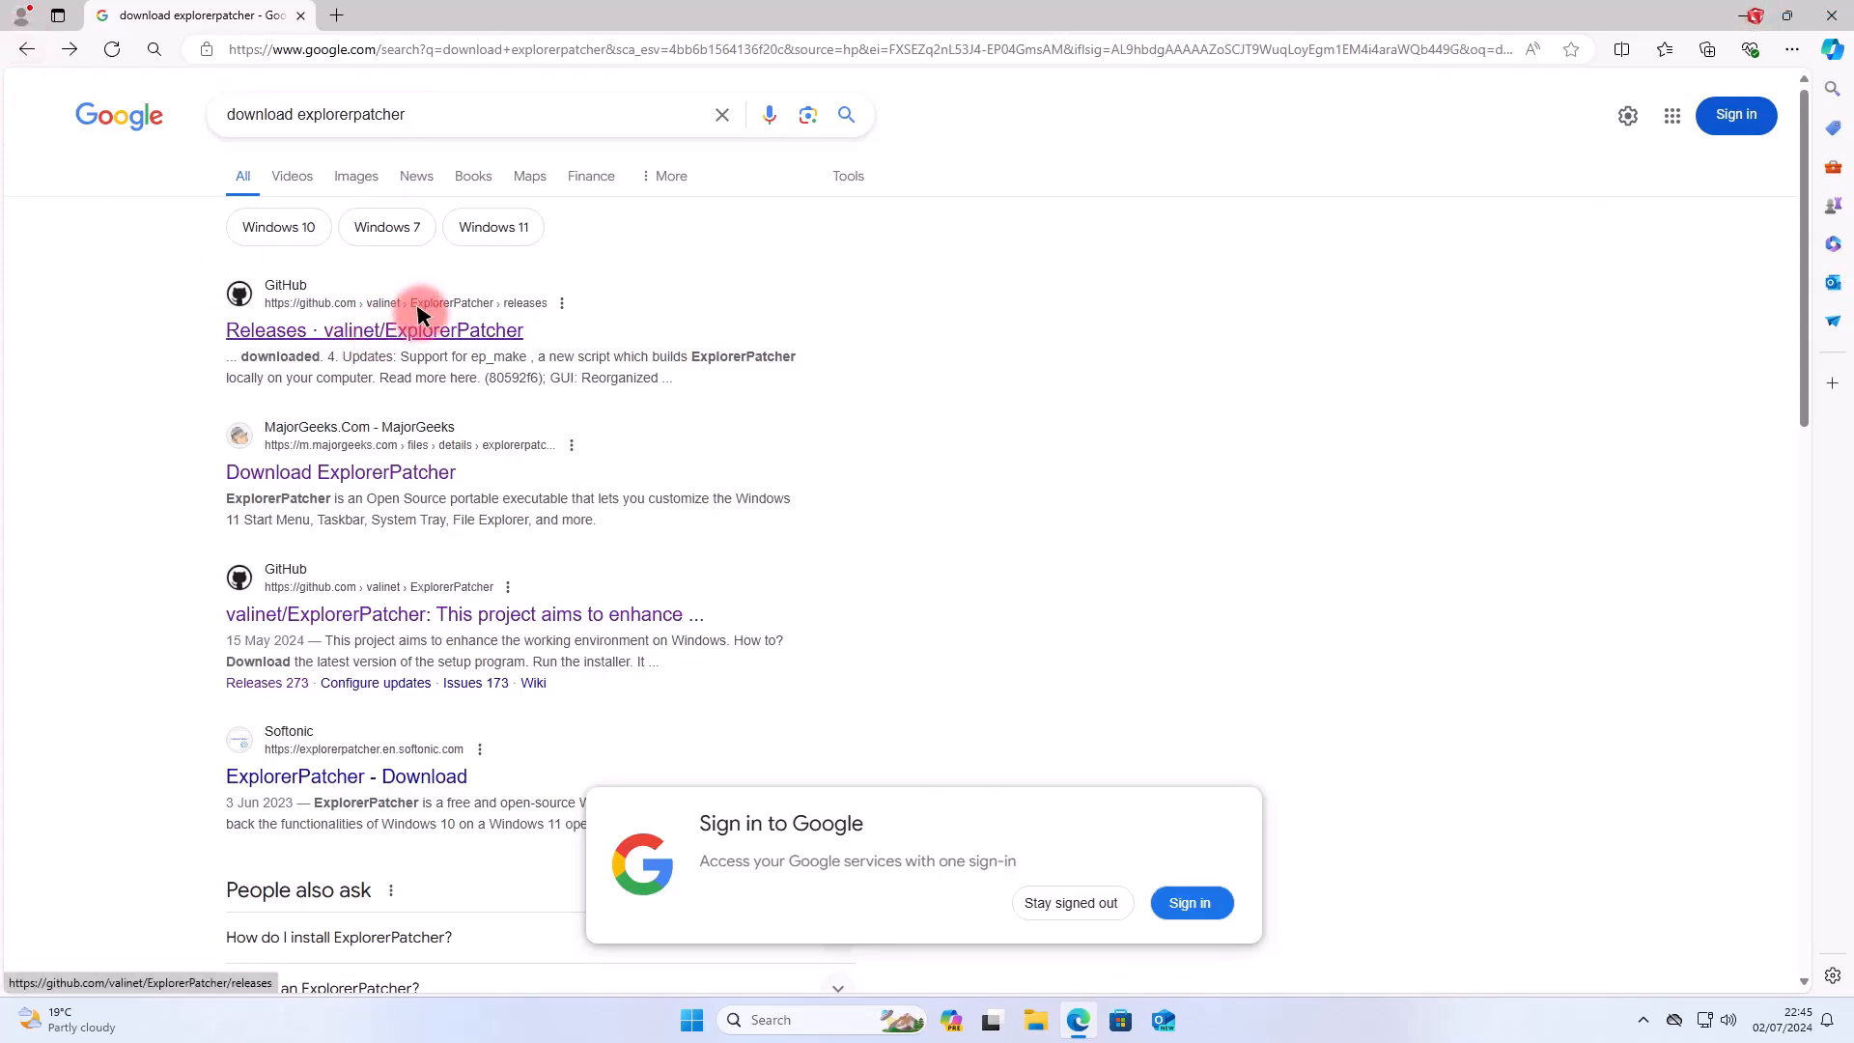
left_click(422, 326)
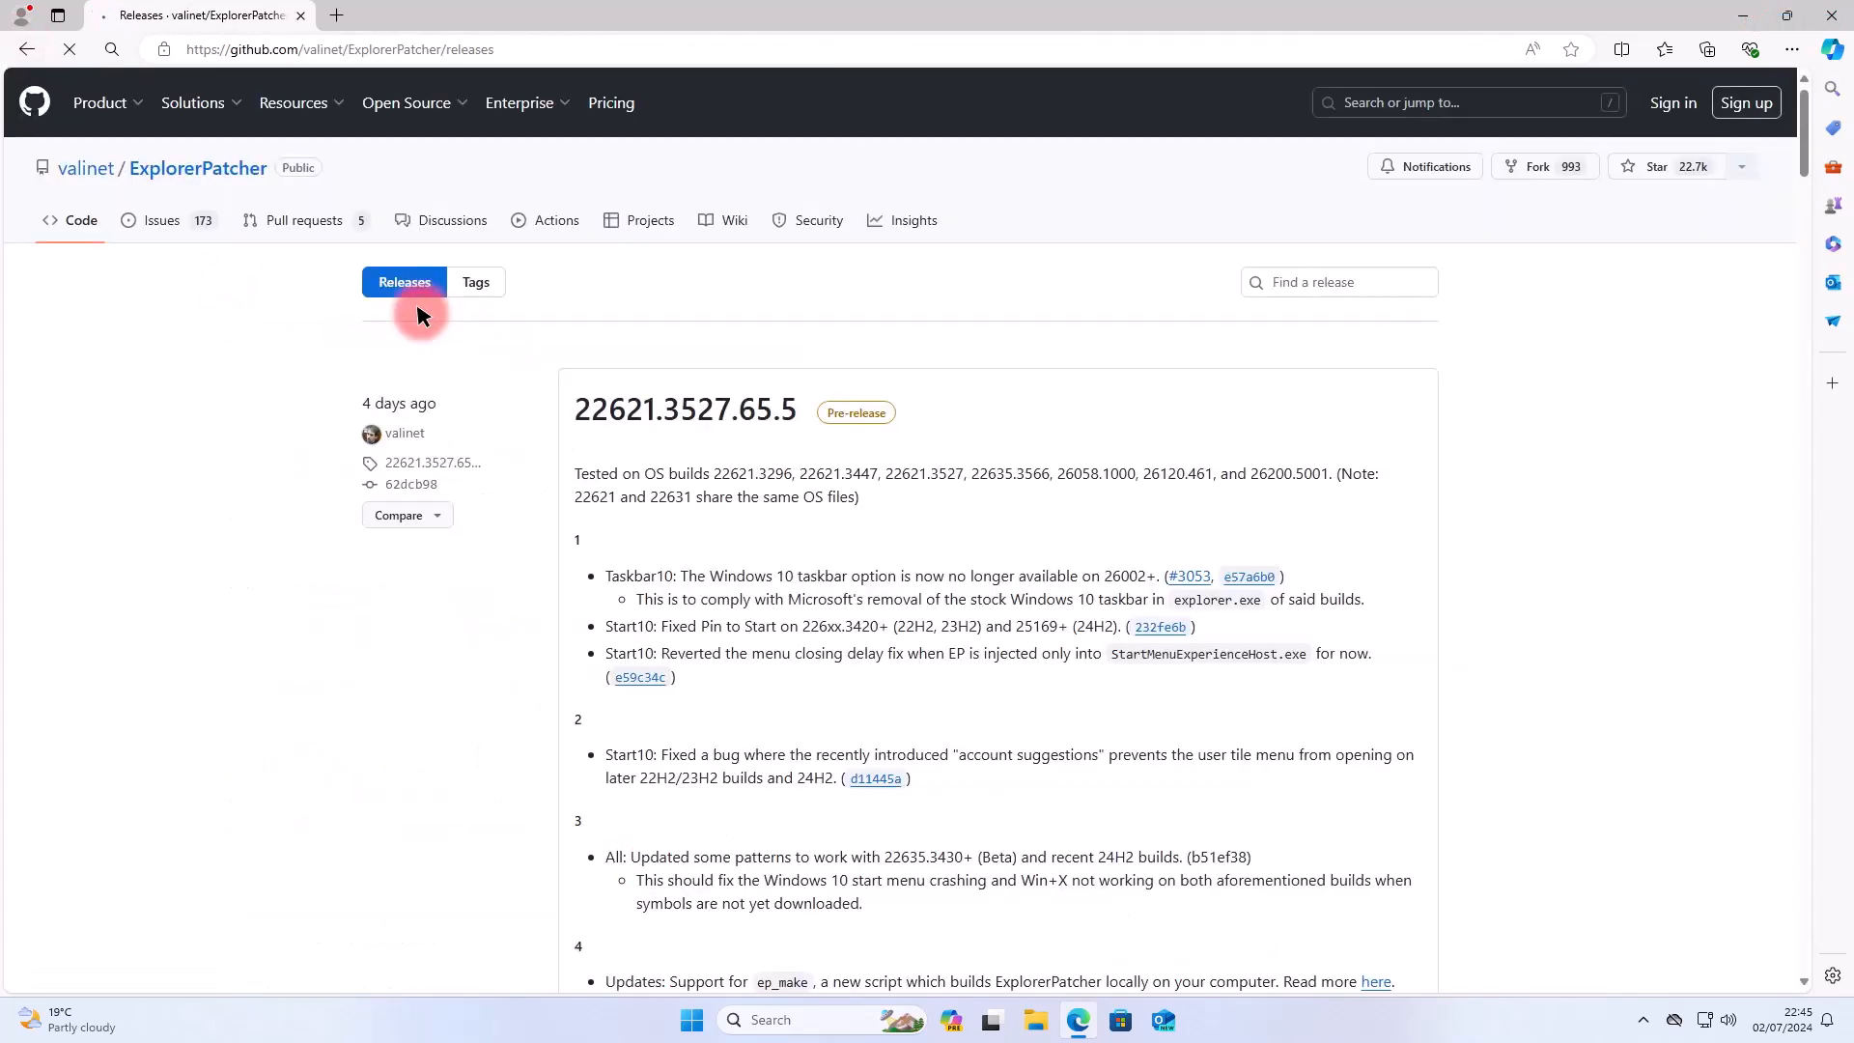
left_click(744, 423)
scroll(1274, 618, "down", 5)
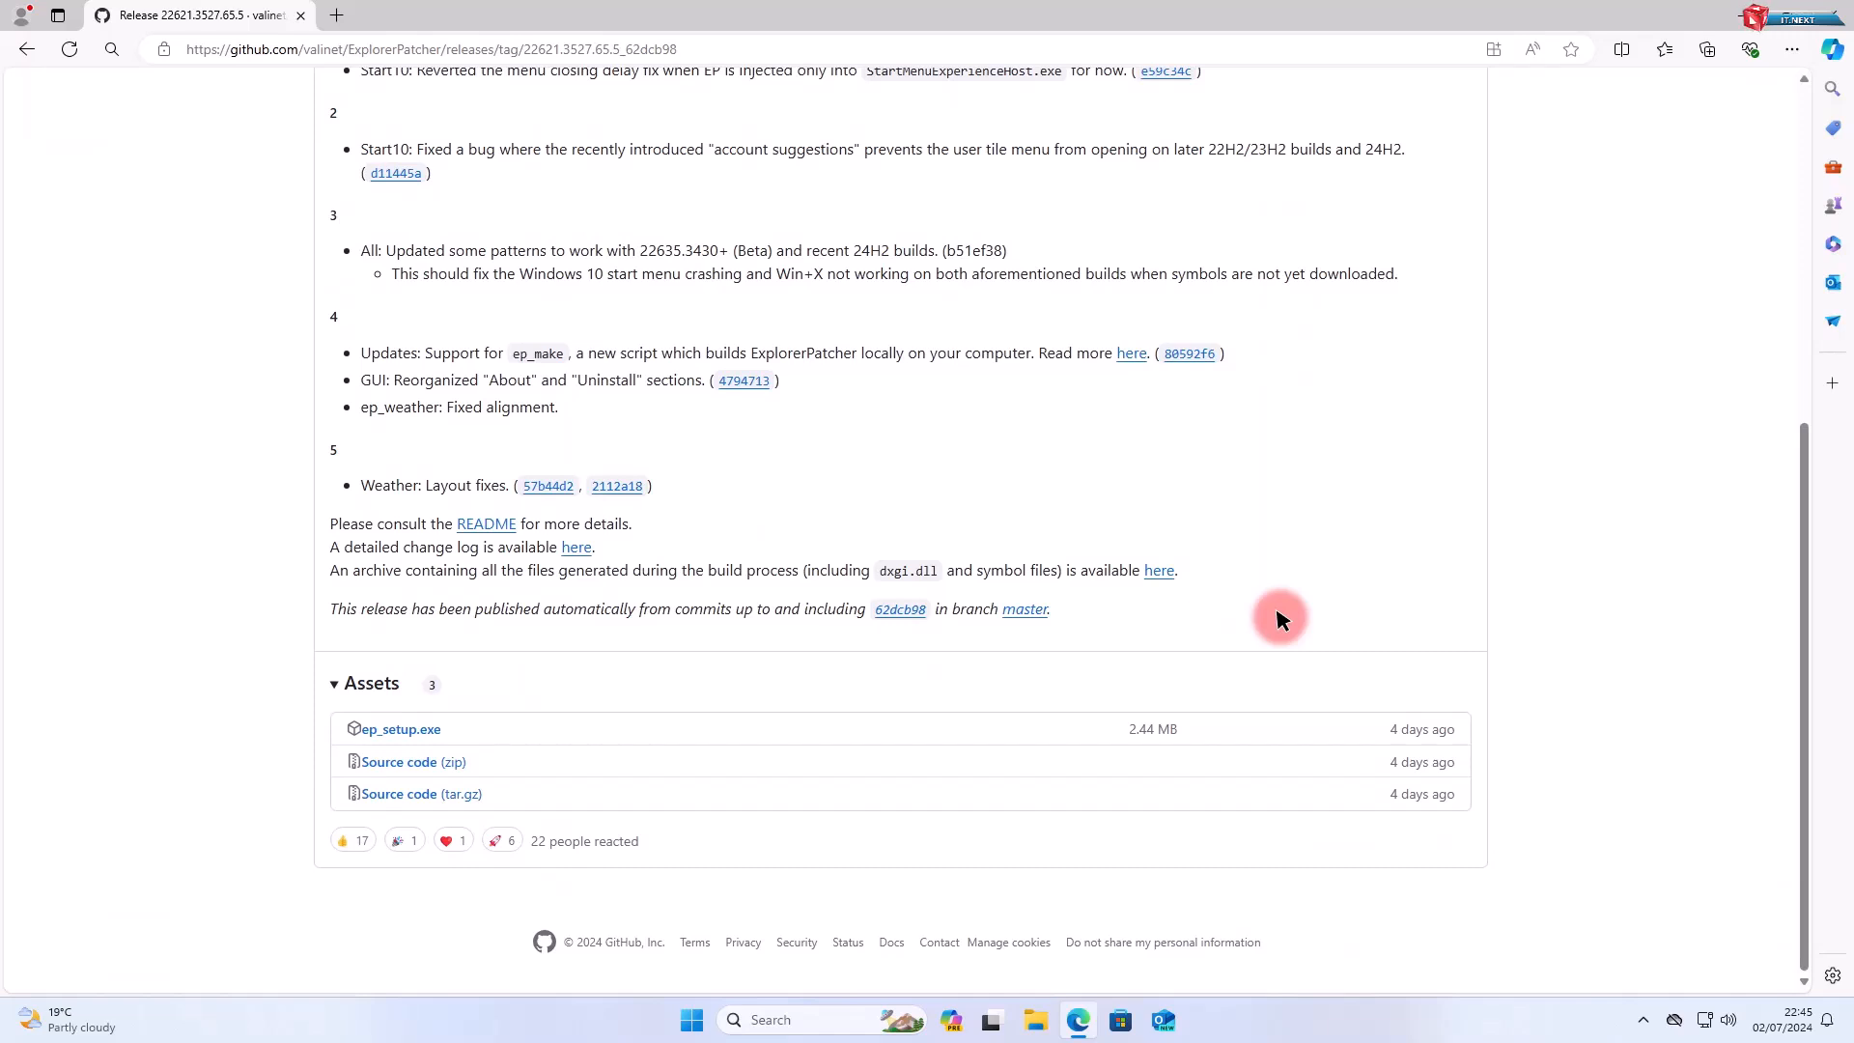
- Download ep_setup.exe from the release assets and keep the file despite the browser's download warning
left_click(391, 734)
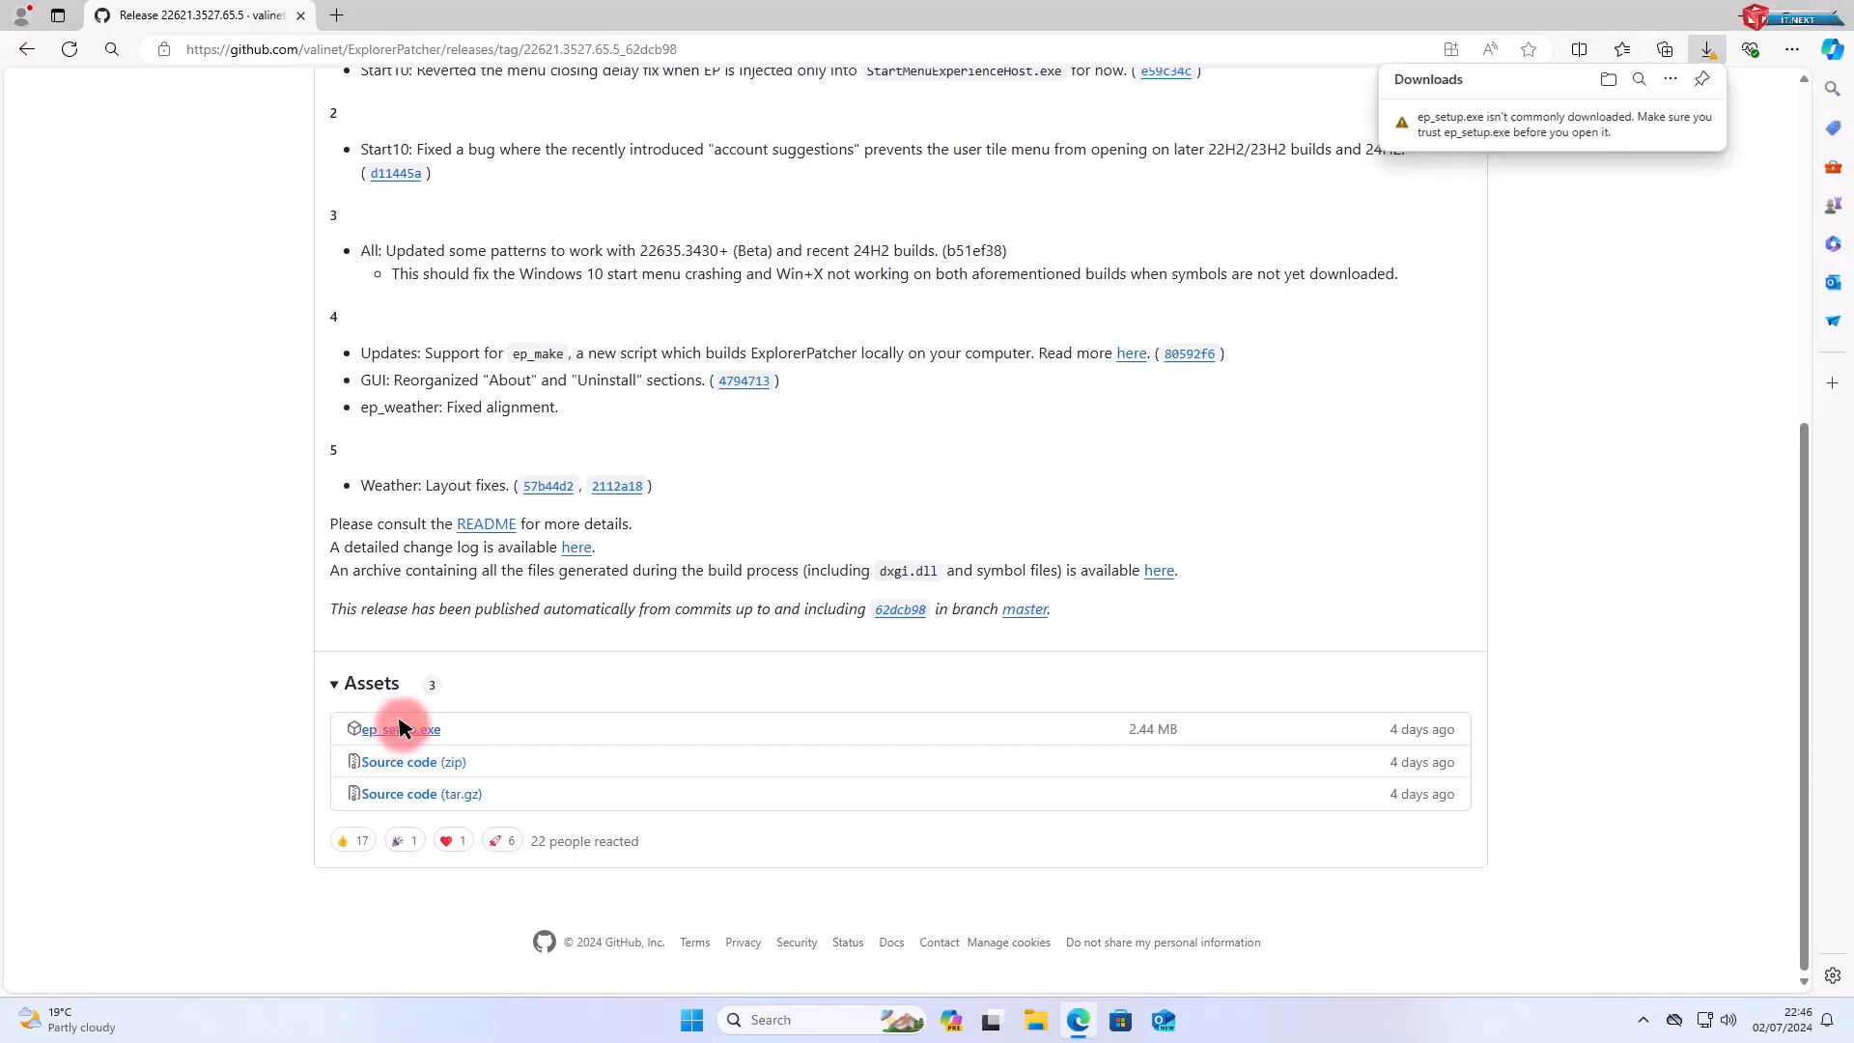
left_click(1683, 123)
left_click(1589, 184)
left_click(1487, 358)
left_click(1506, 394)
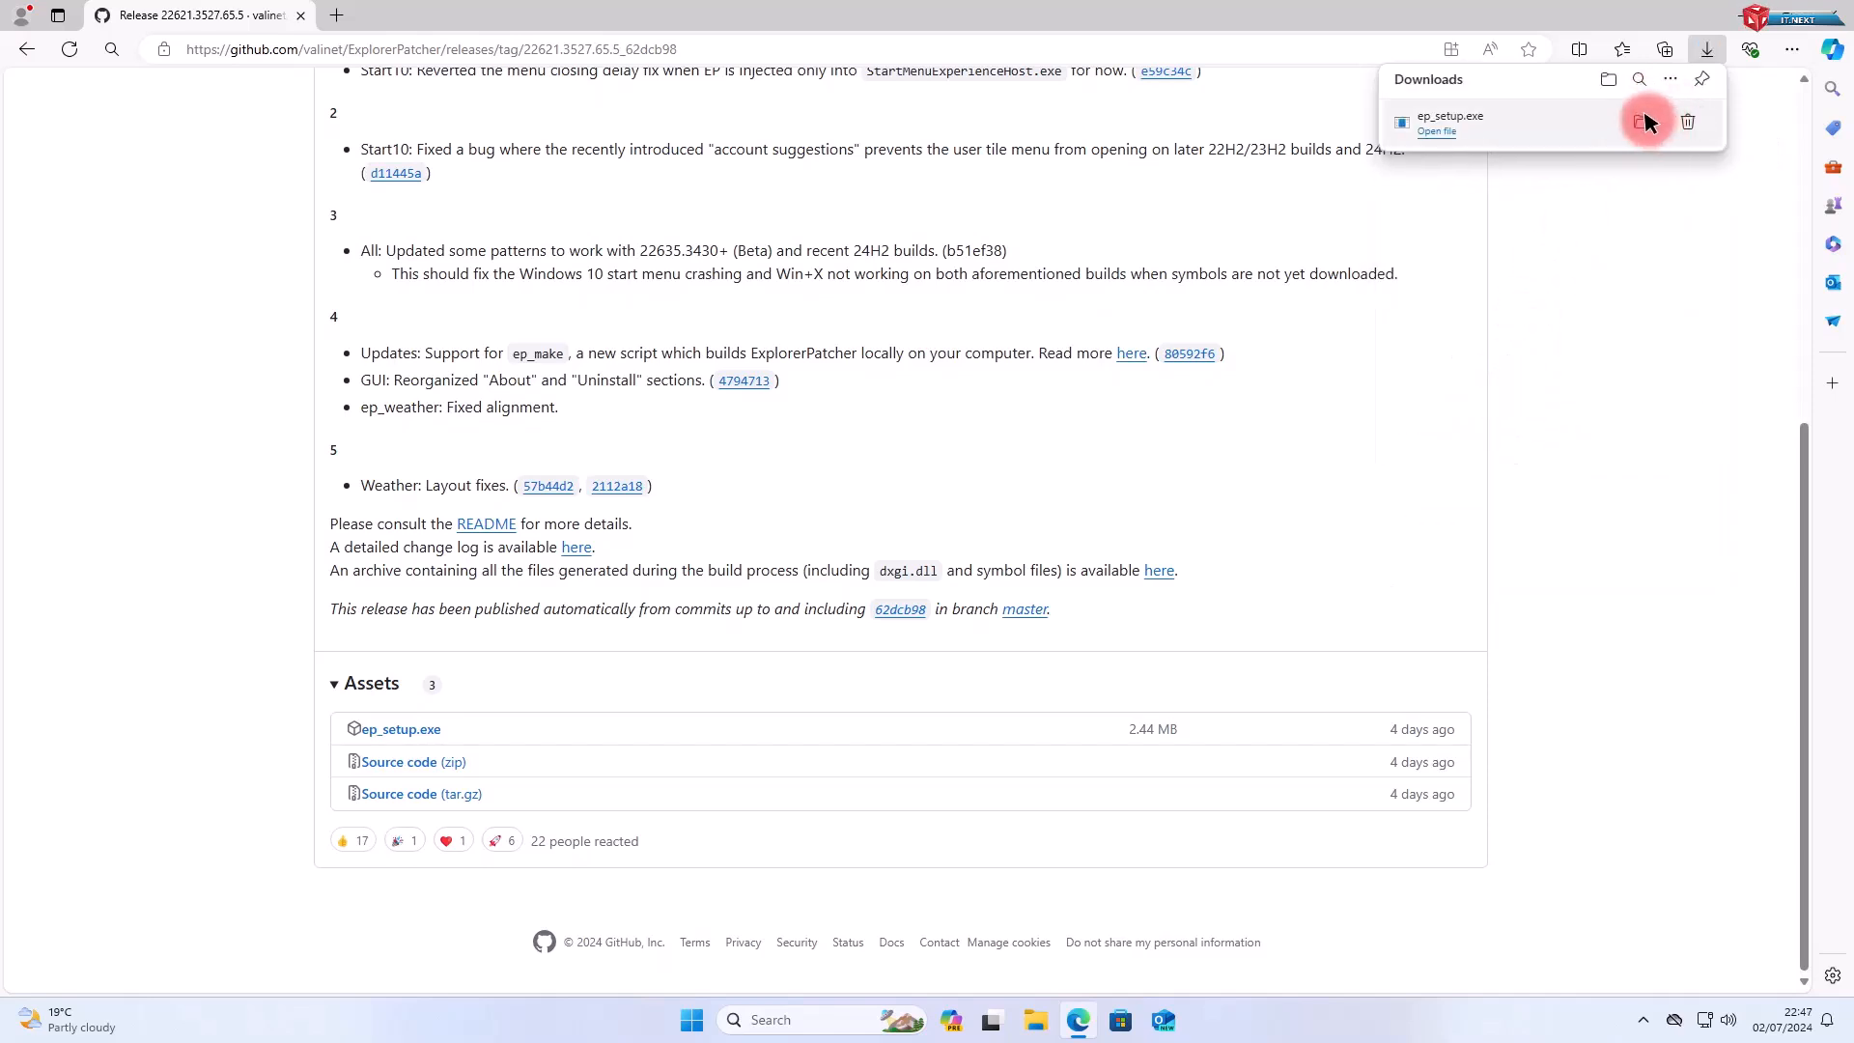
- Show the downloaded ep_setup file in its folder, close the browser, and run the file as administrator
left_click(1645, 121)
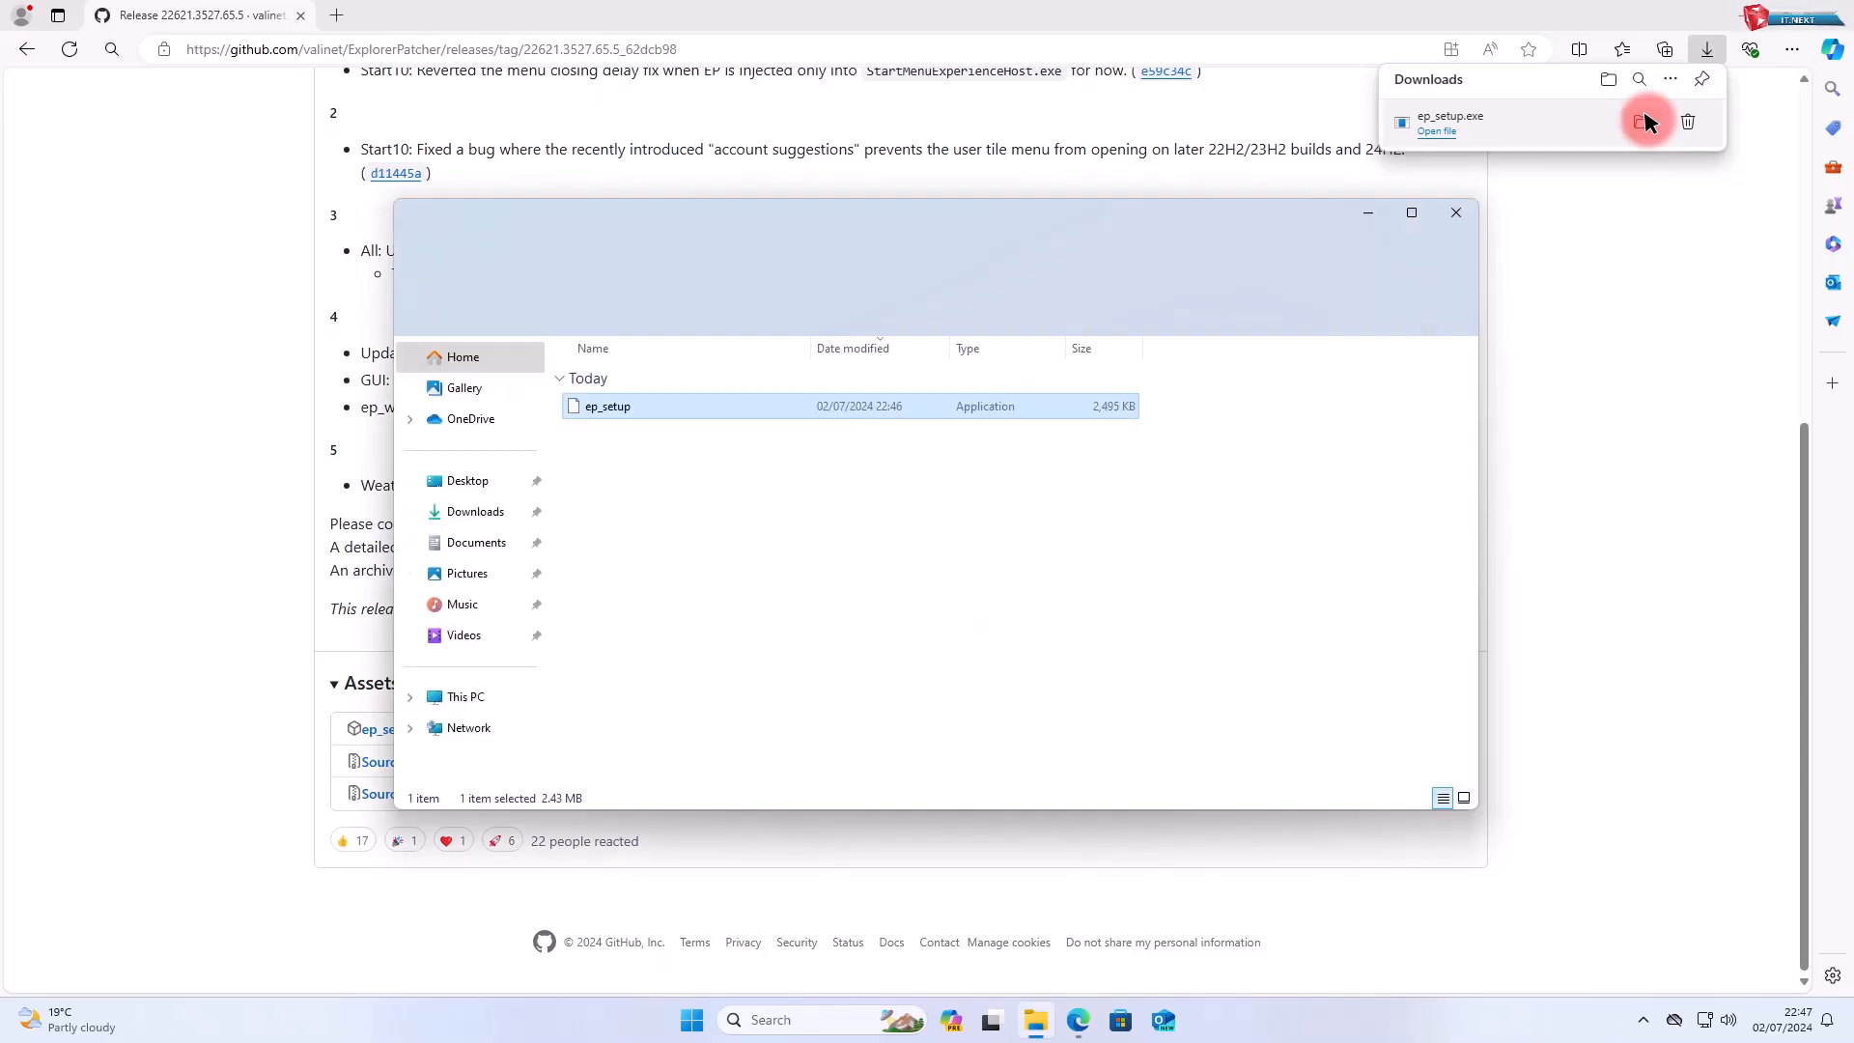
left_click(1831, 11)
left_click(1070, 563)
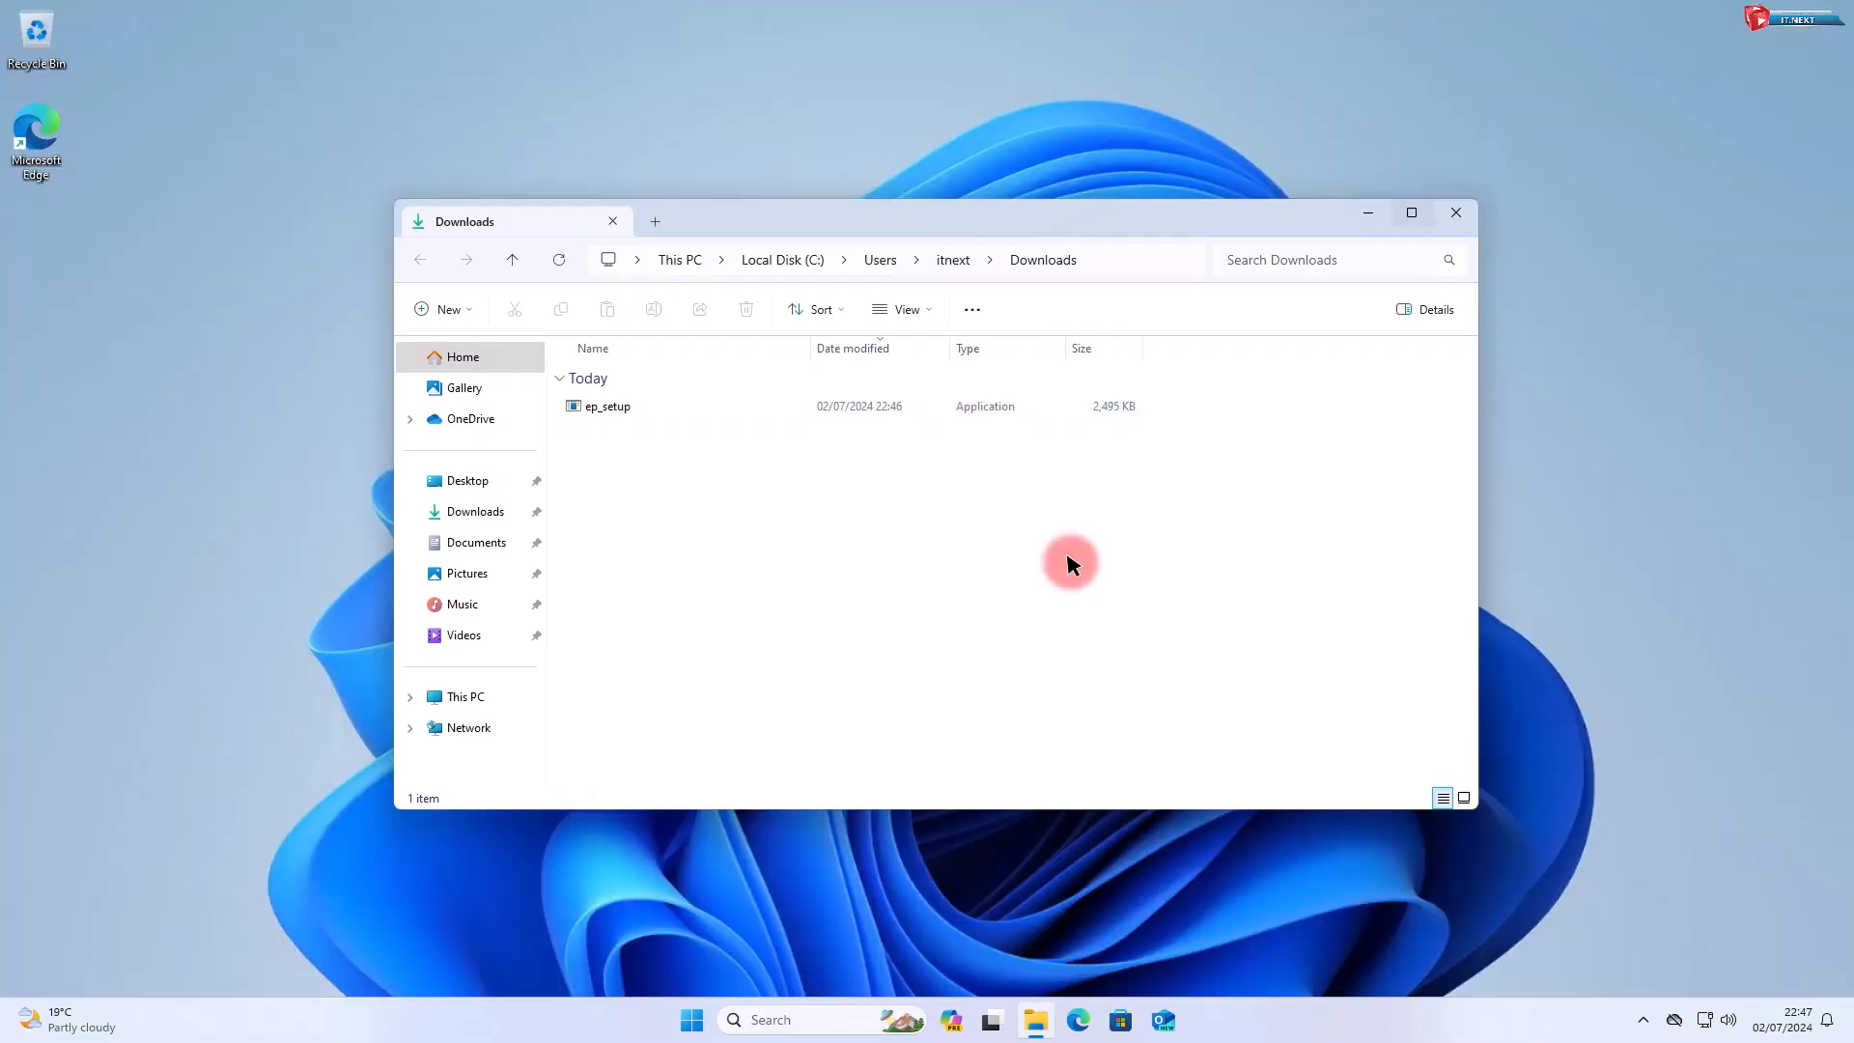
left_click(606, 407)
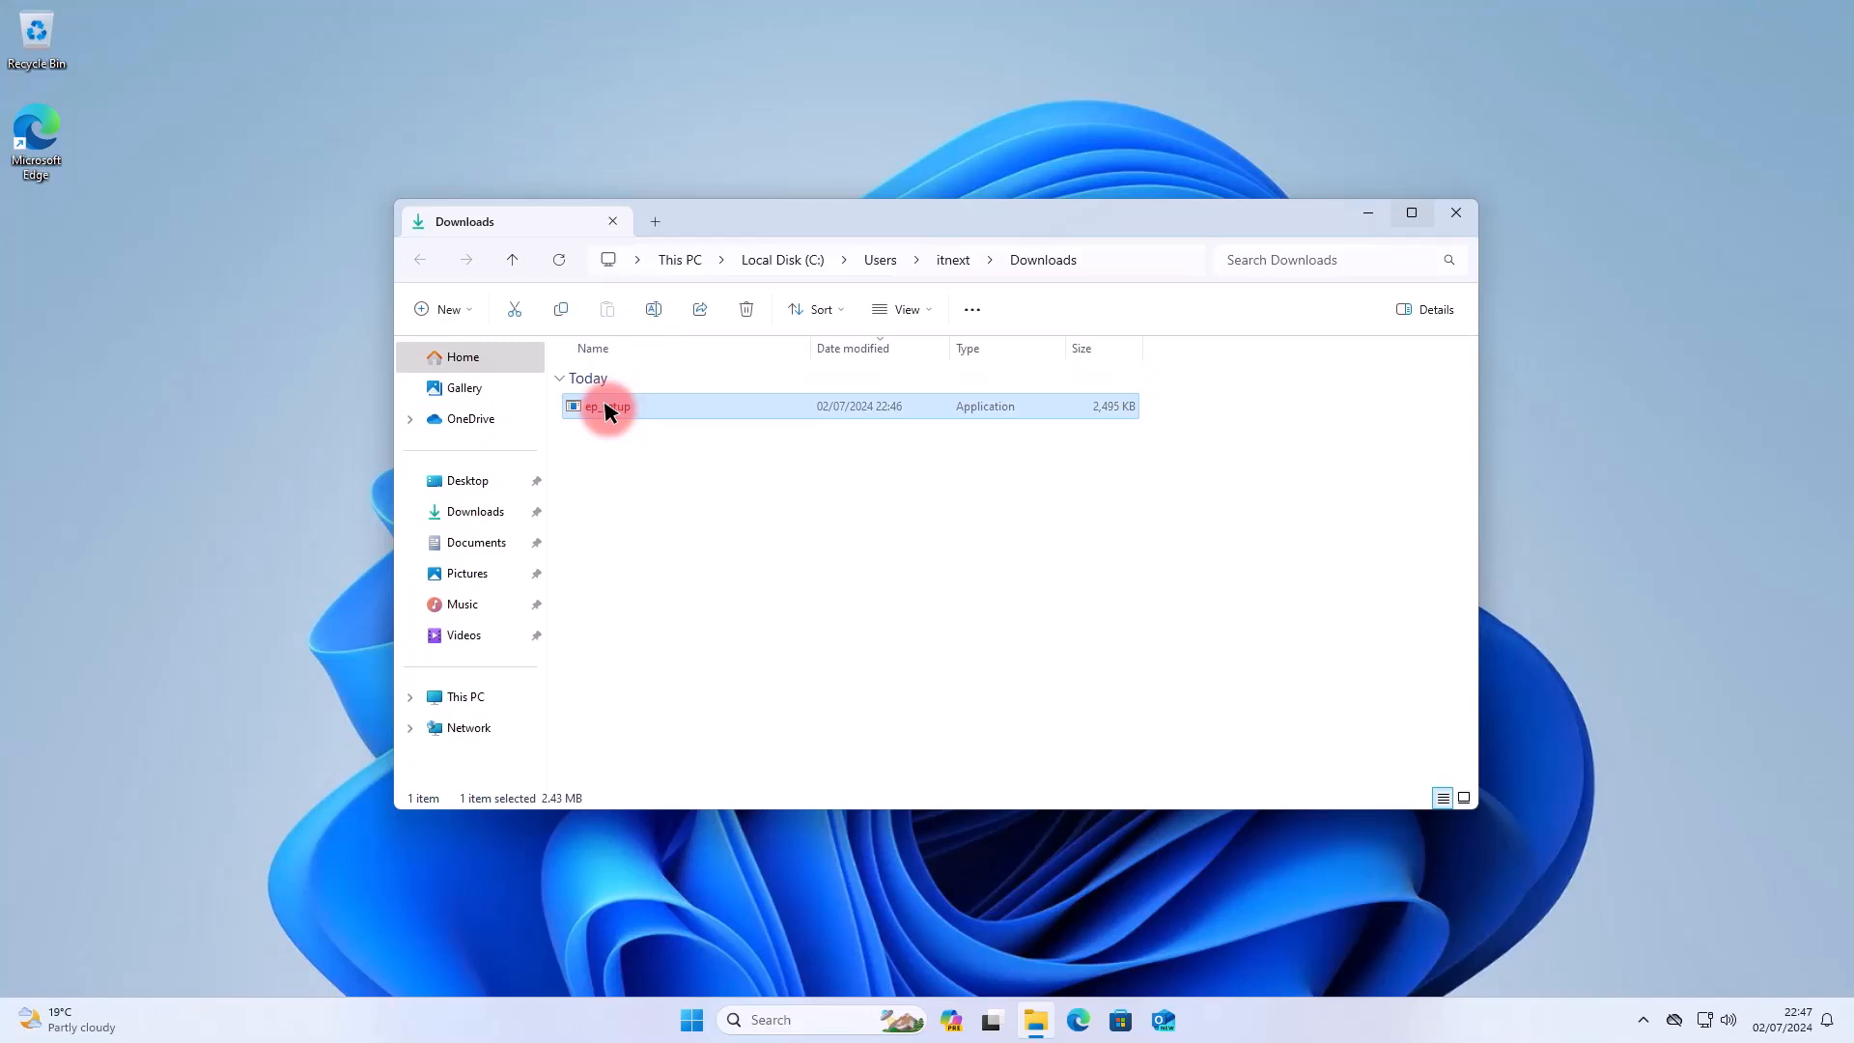
right_click(607, 406)
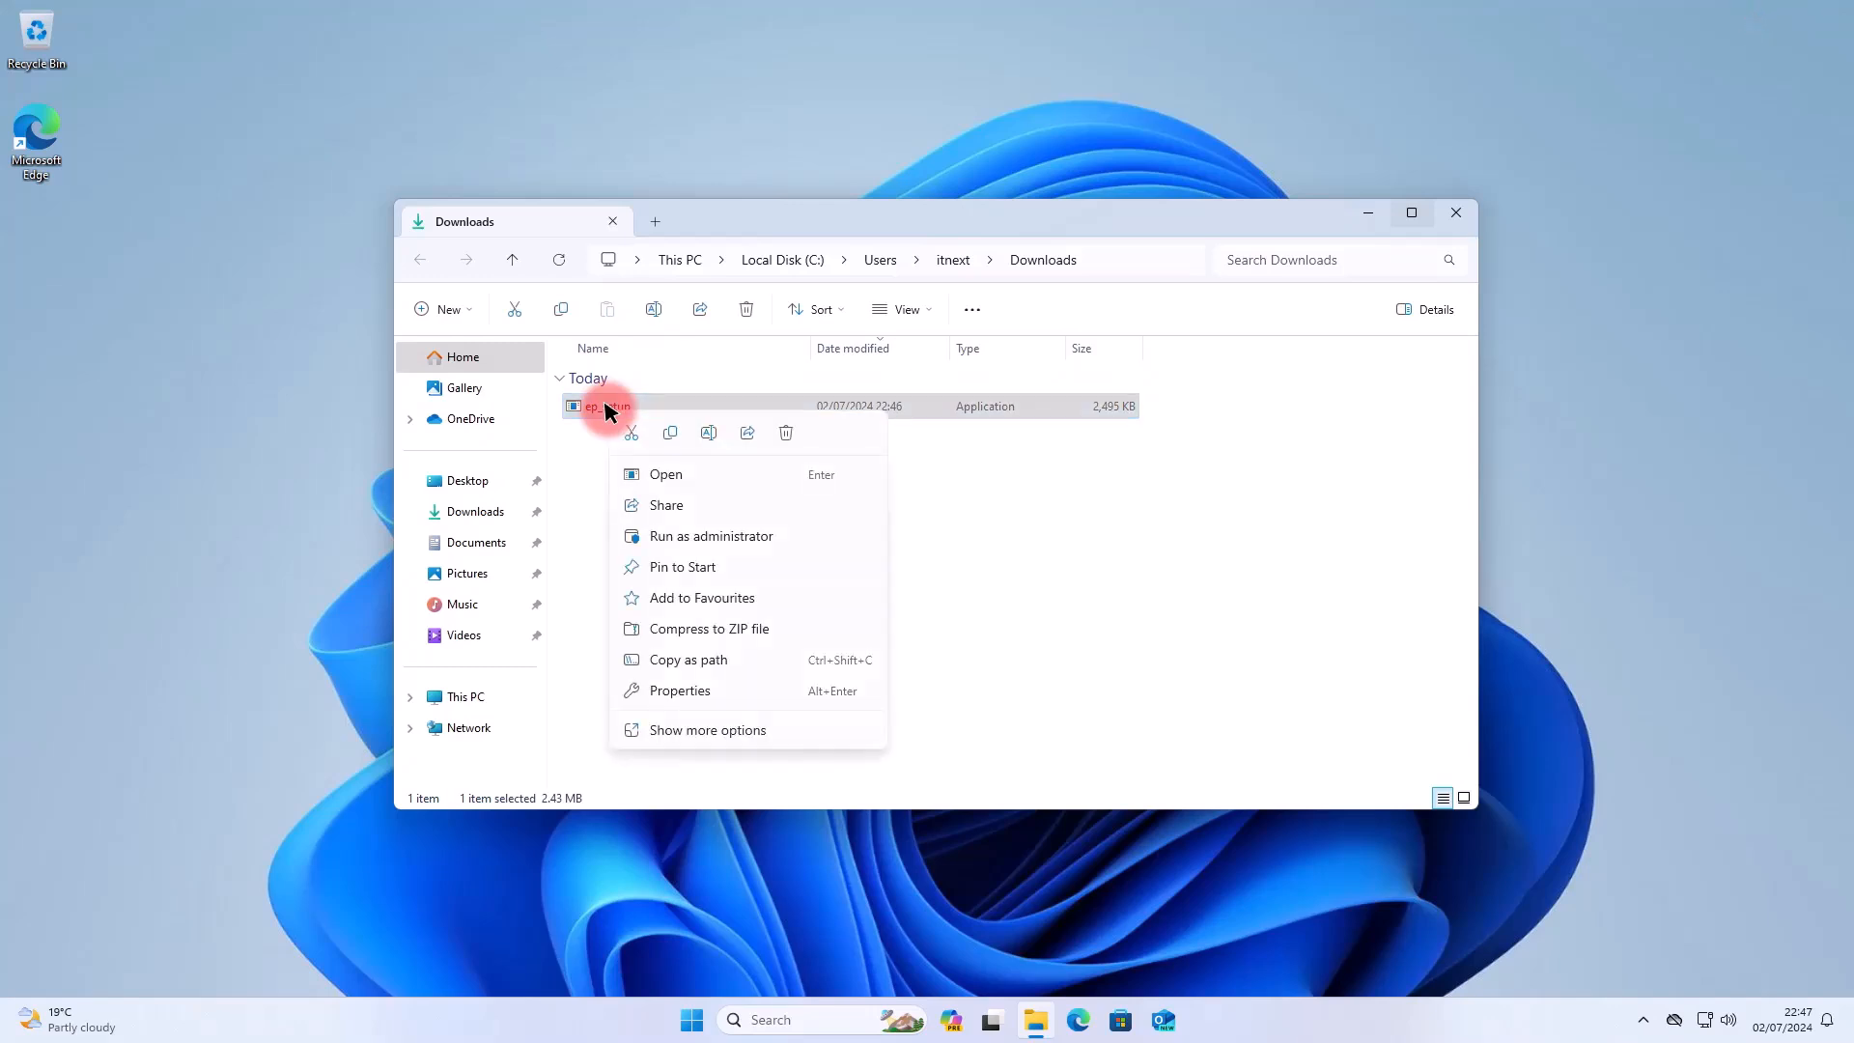
left_click(692, 537)
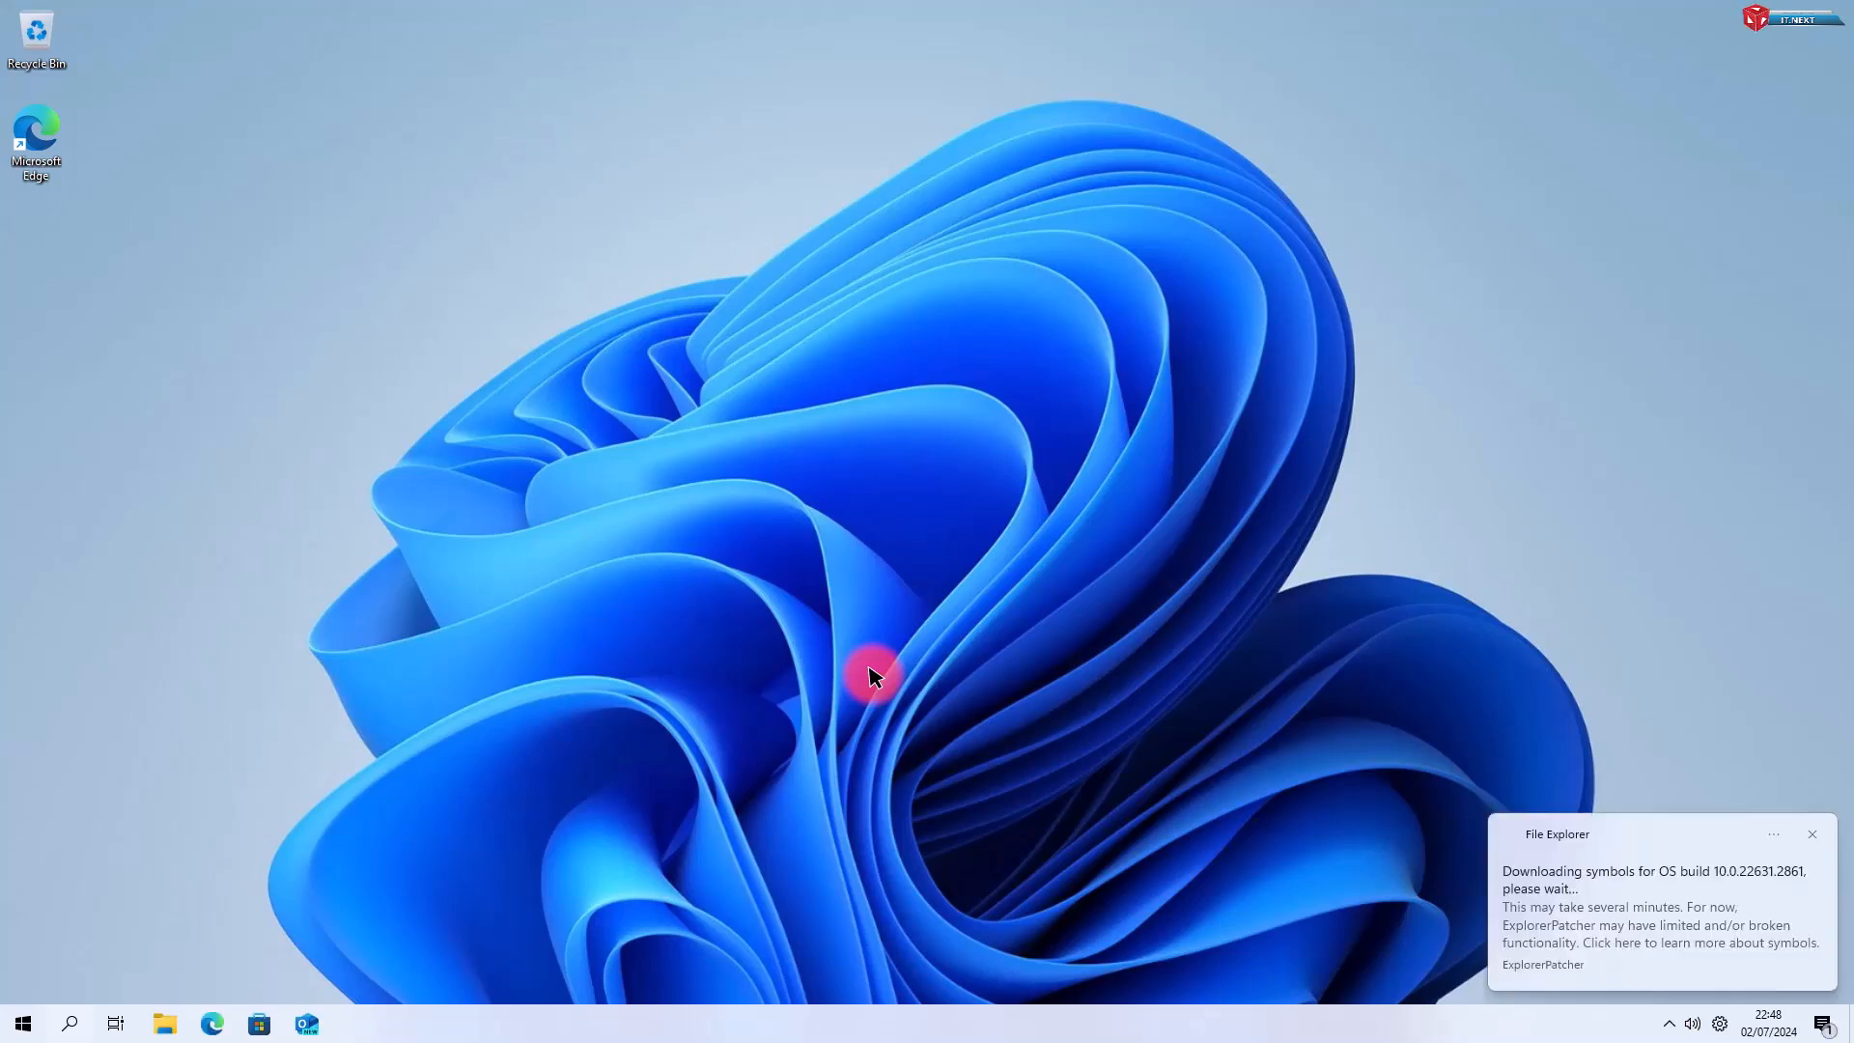
- Open Properties (ExplorerPatcher) and set the taskbar style to Windows 10
left_click(23, 1022)
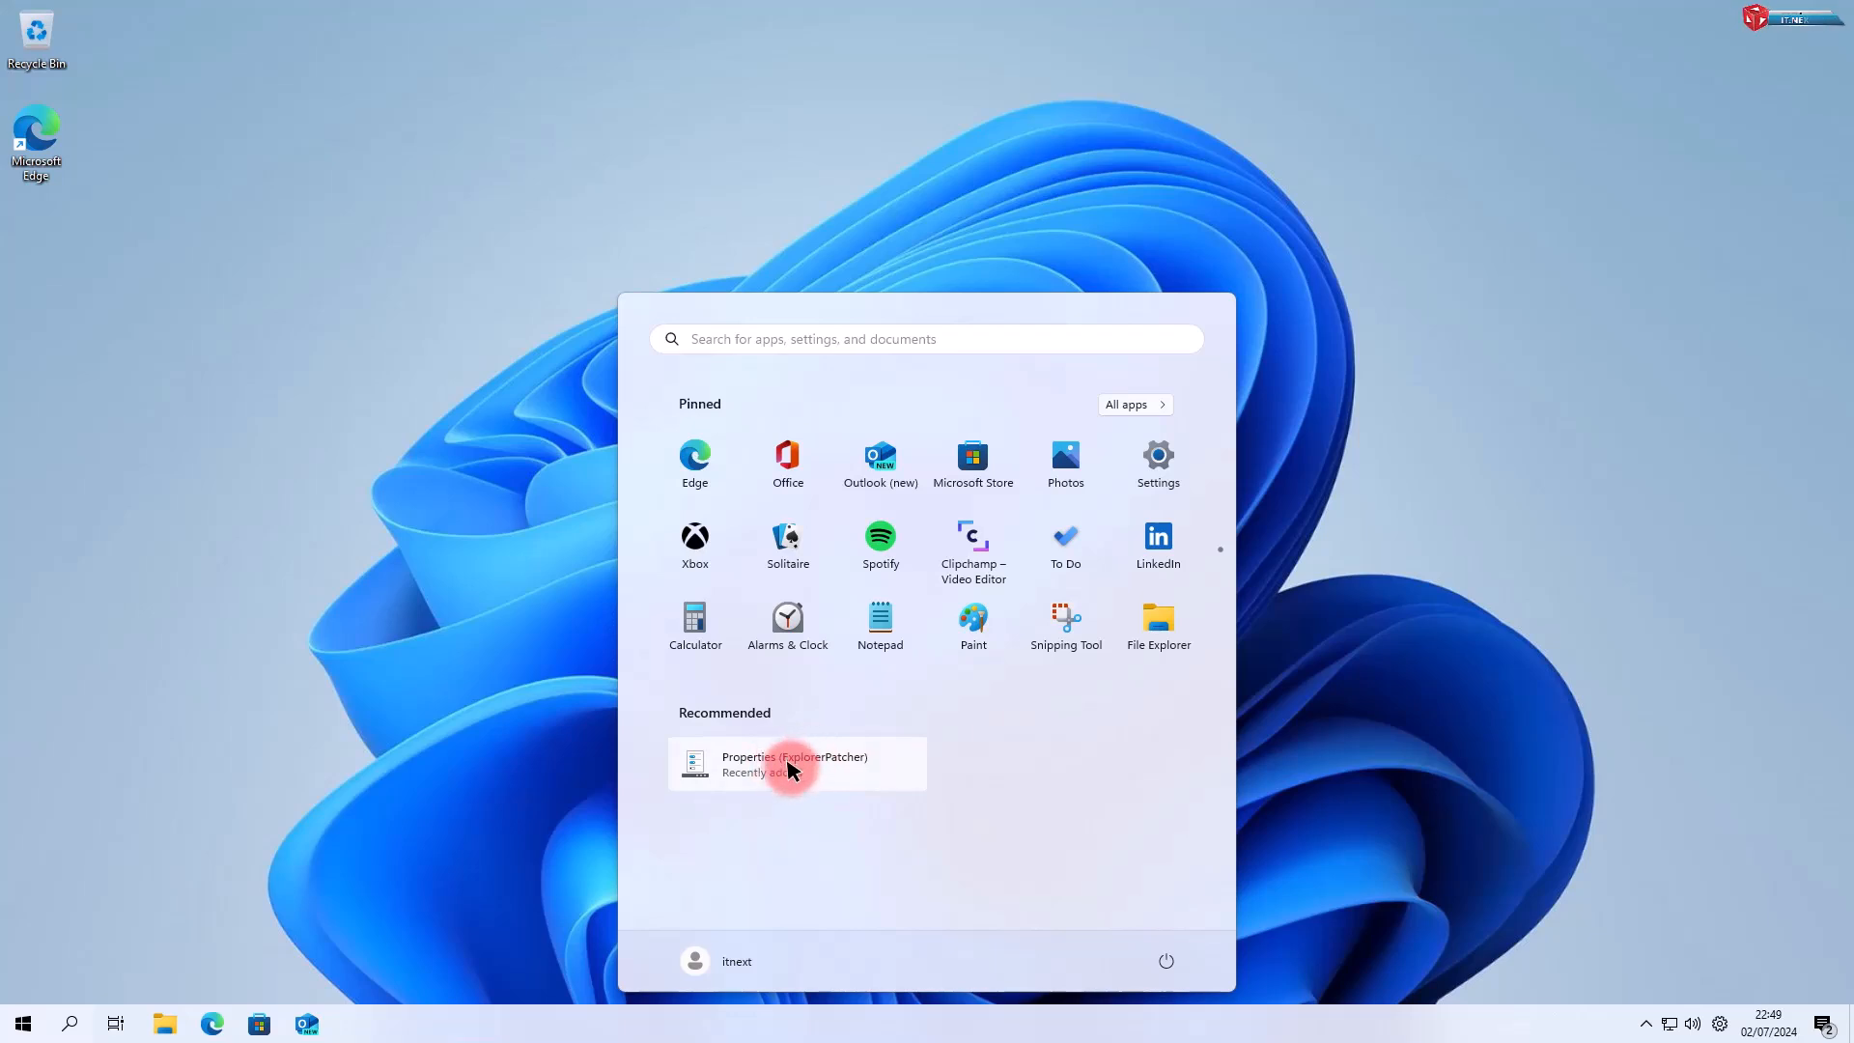
left_click(789, 770)
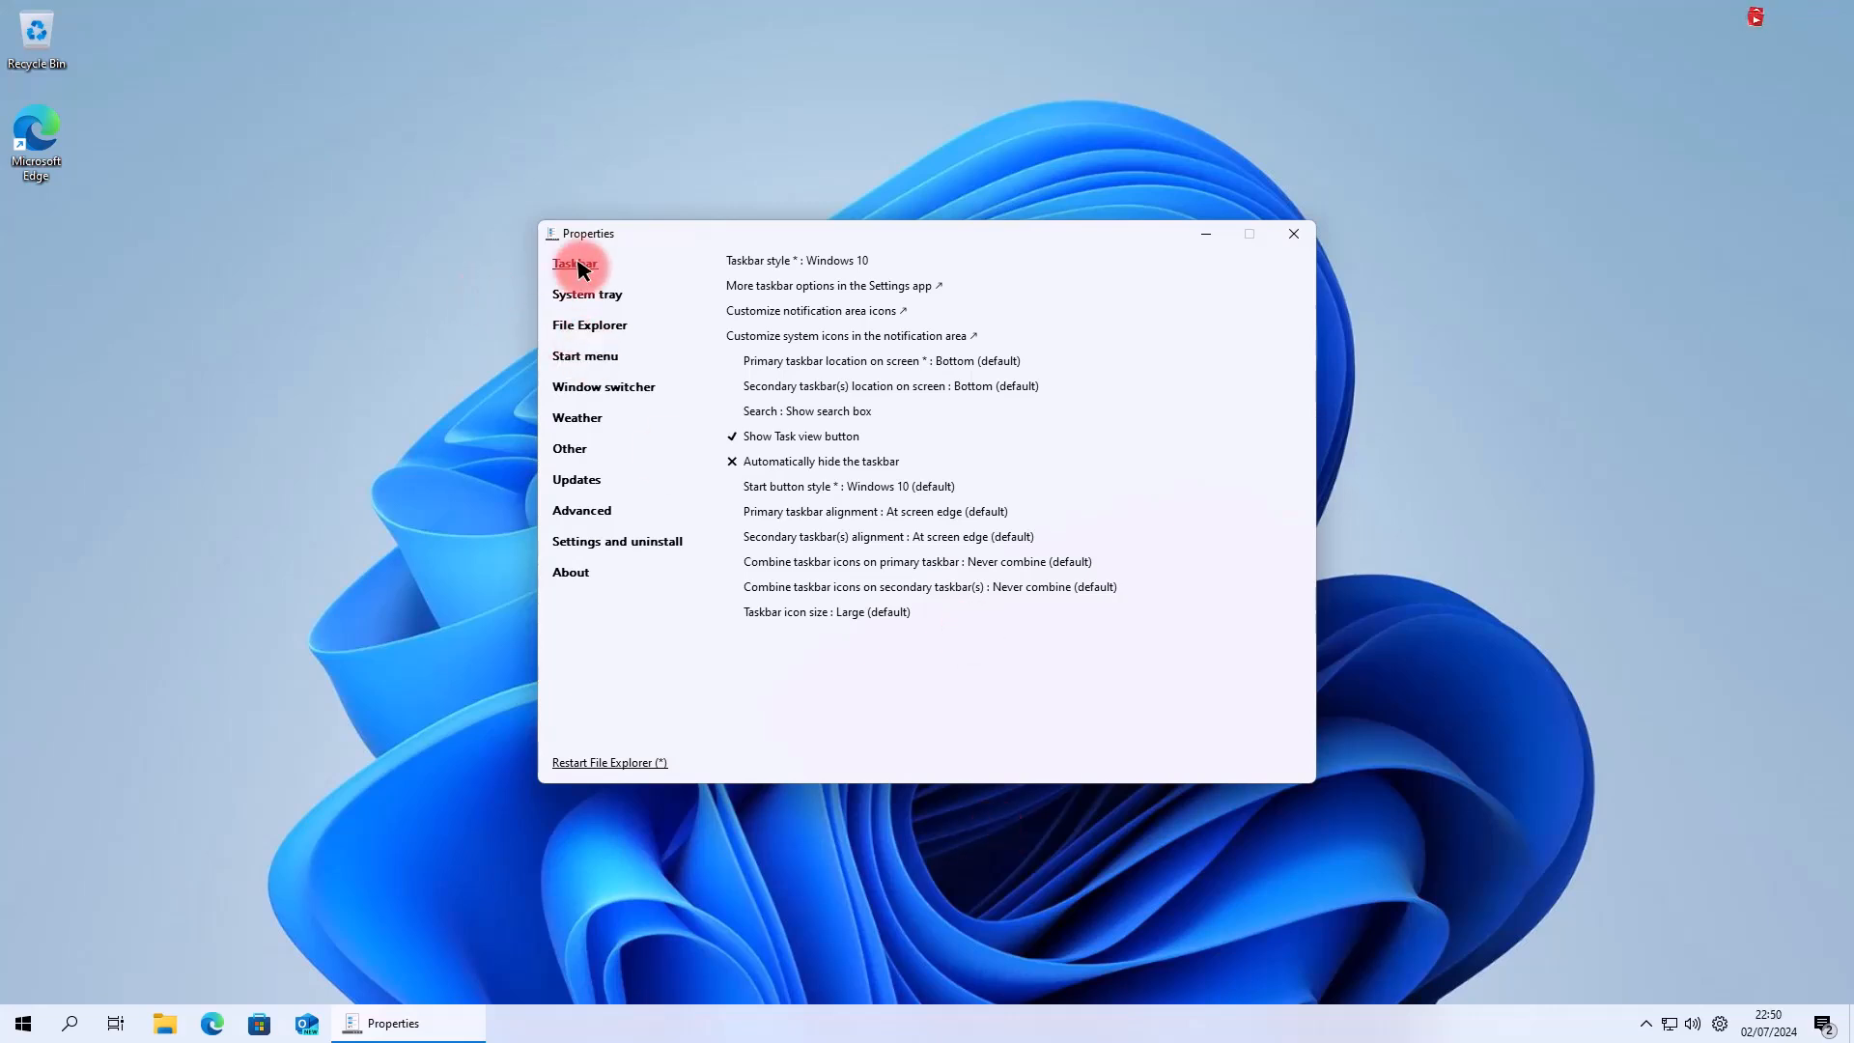
left_click(840, 260)
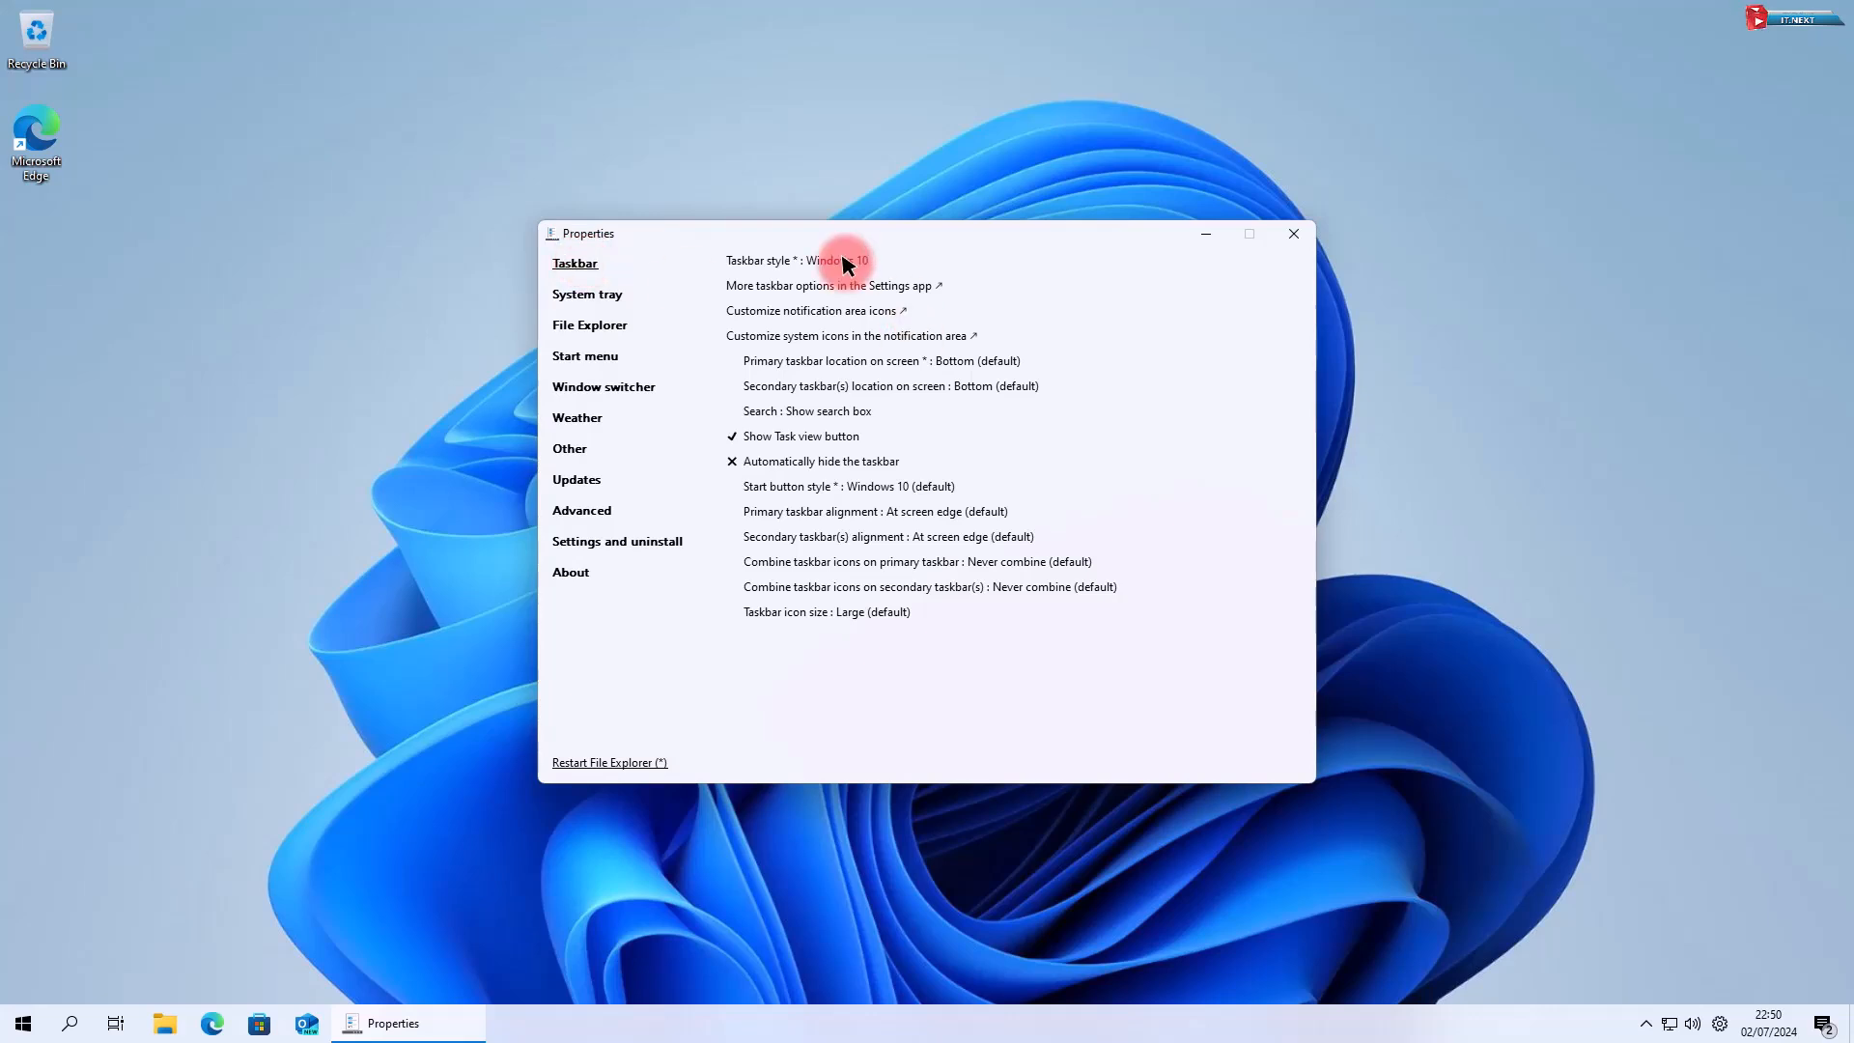
left_click(836, 305)
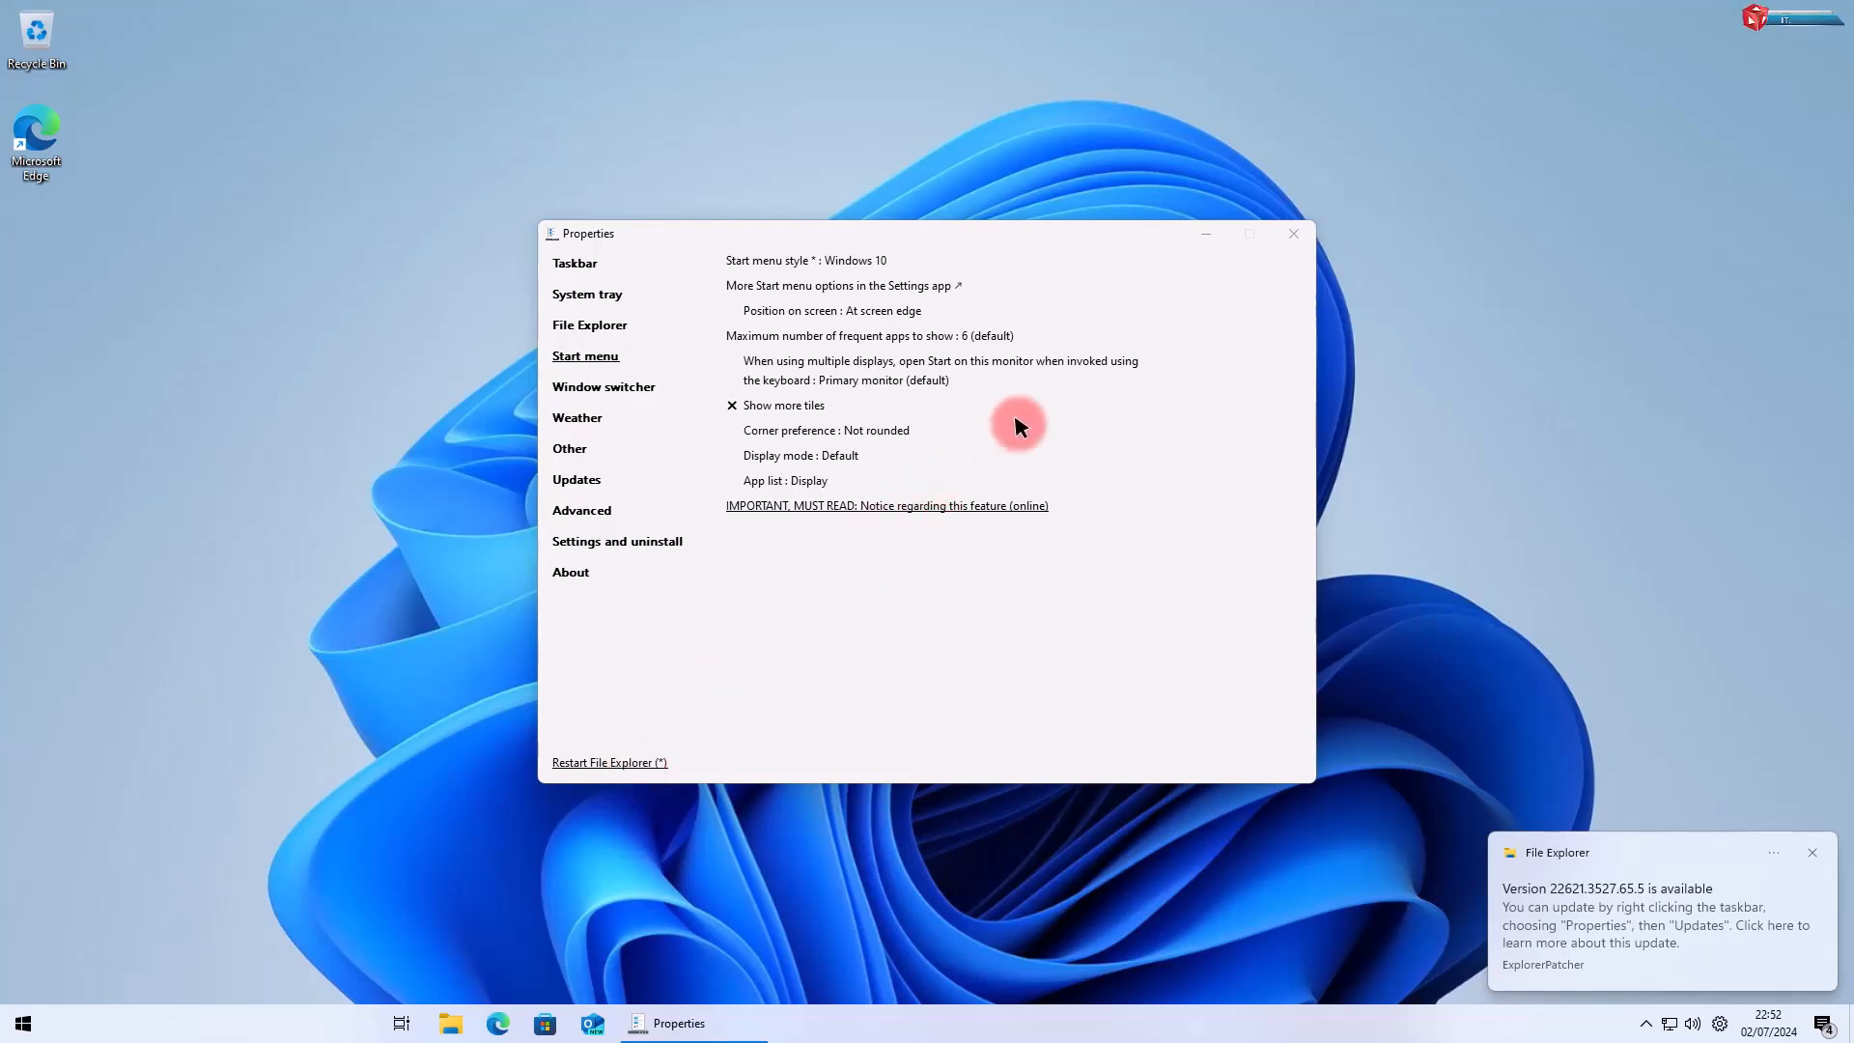
- Close the ExplorerPatcher properties and update notification, and open the Start menu to examine its layout
left_click(1291, 239)
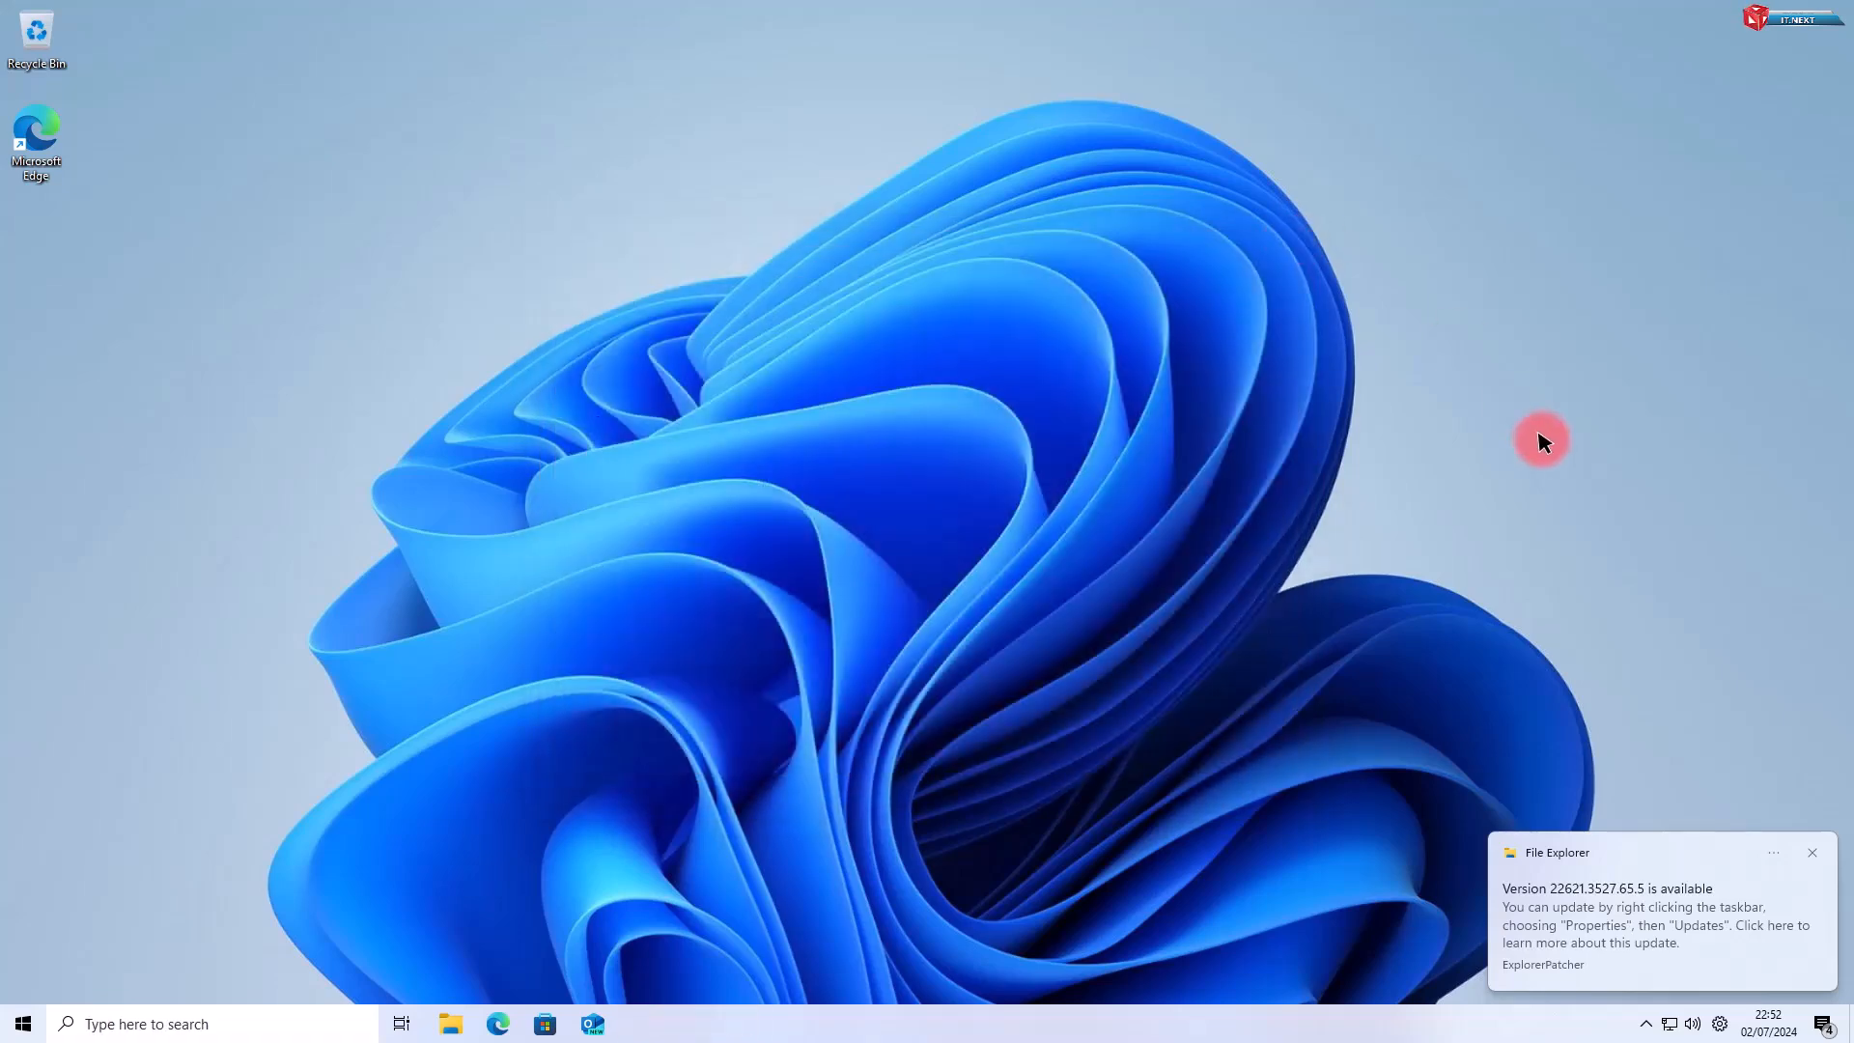
left_click(1812, 852)
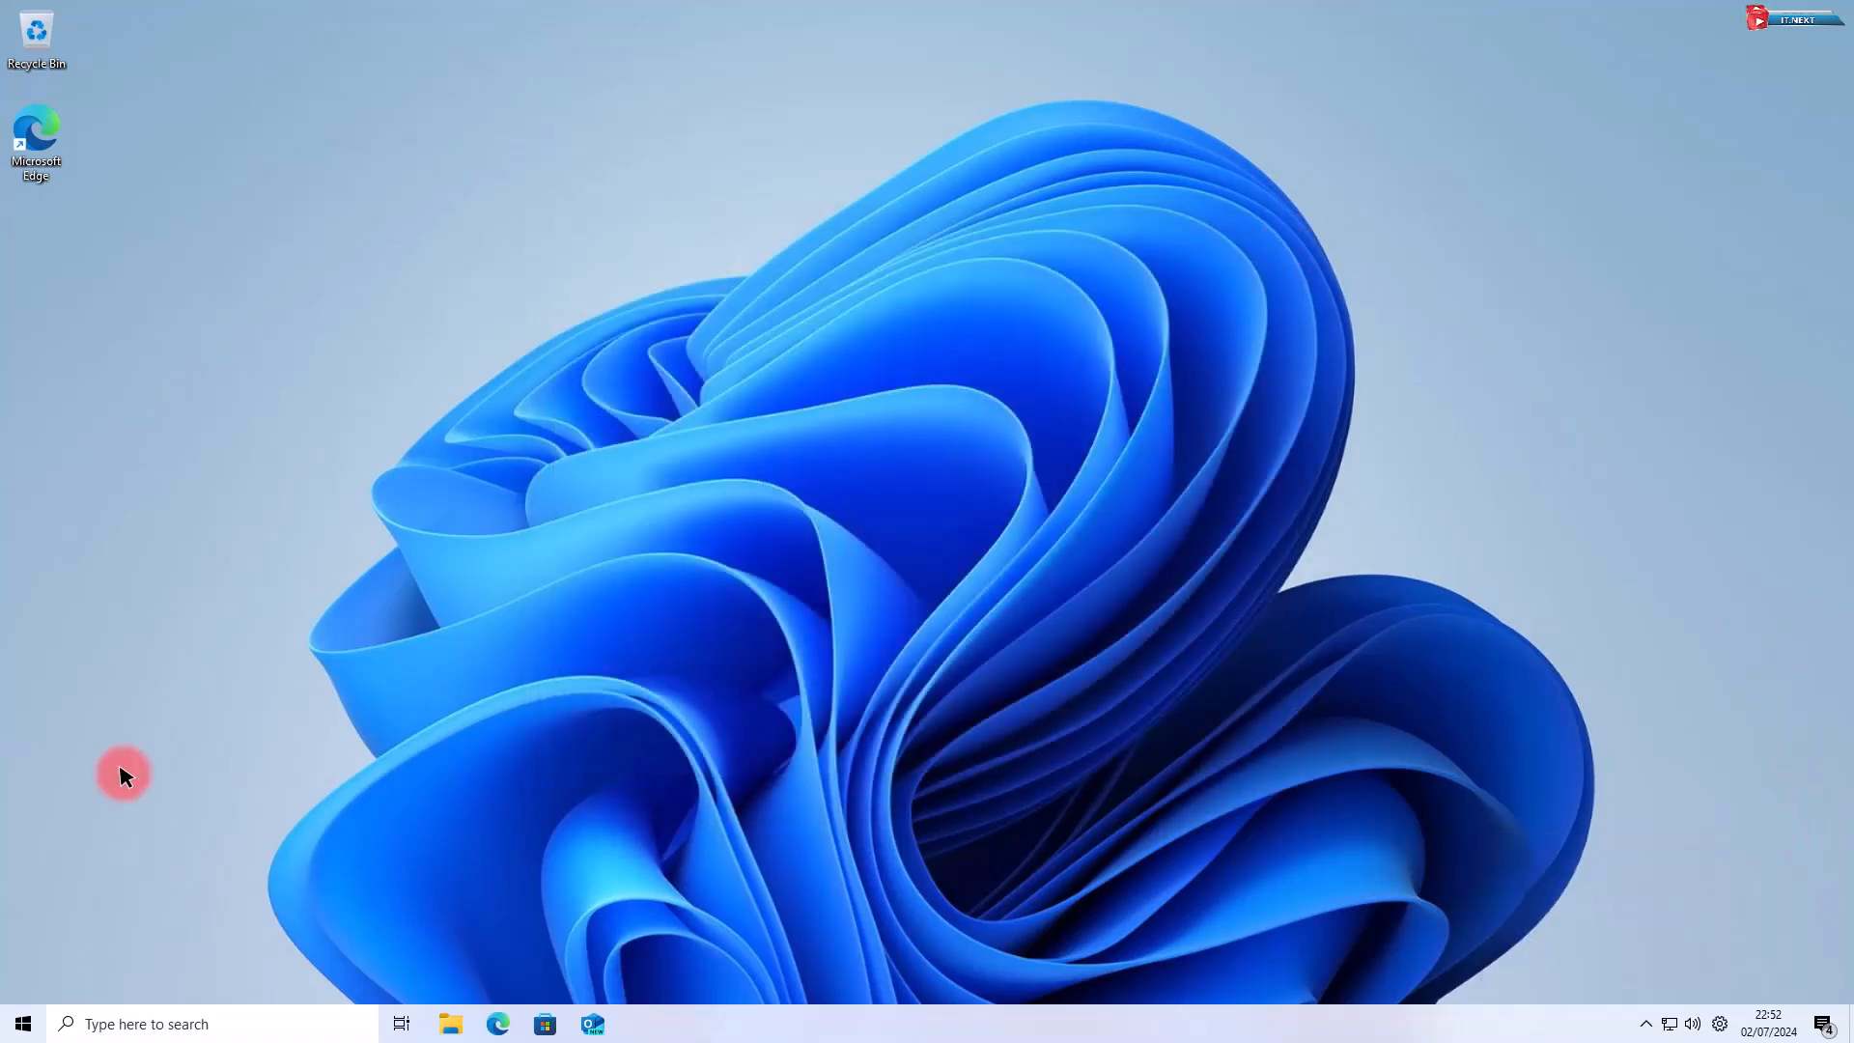
left_click(22, 1023)
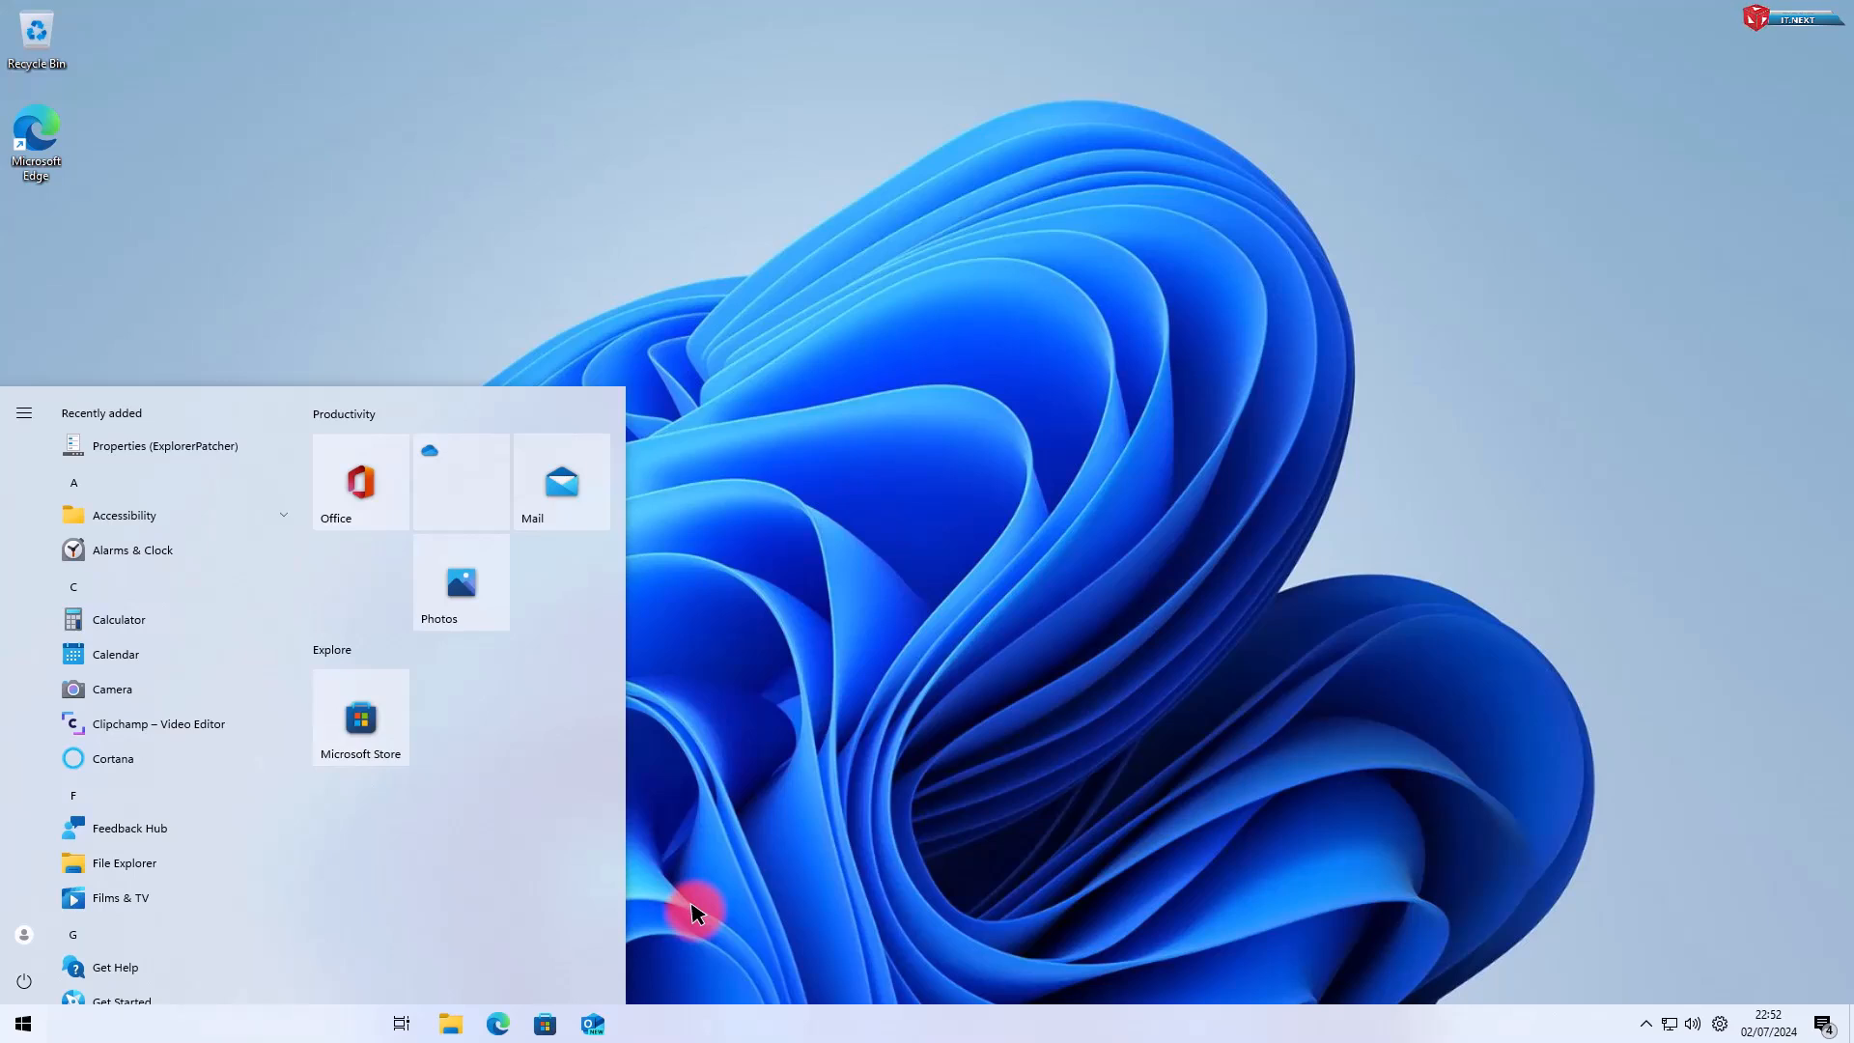
left_click(919, 838)
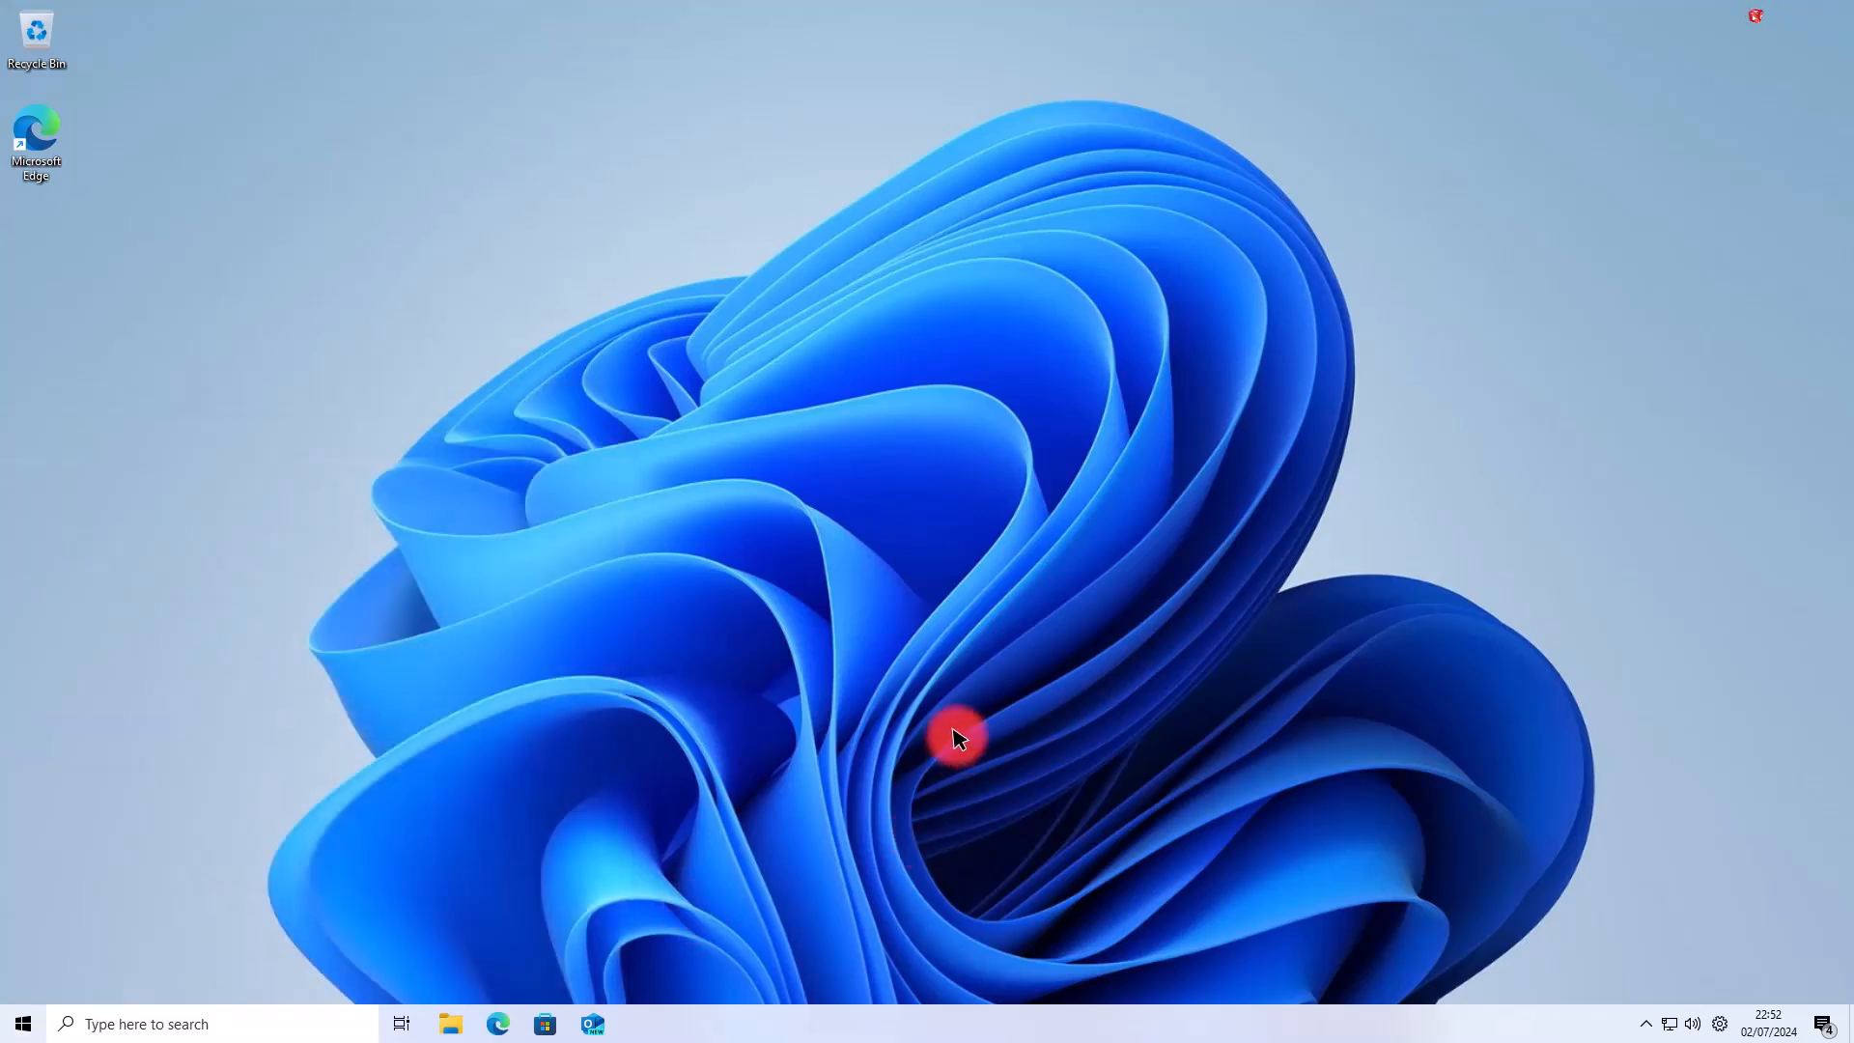
right_click(985, 634)
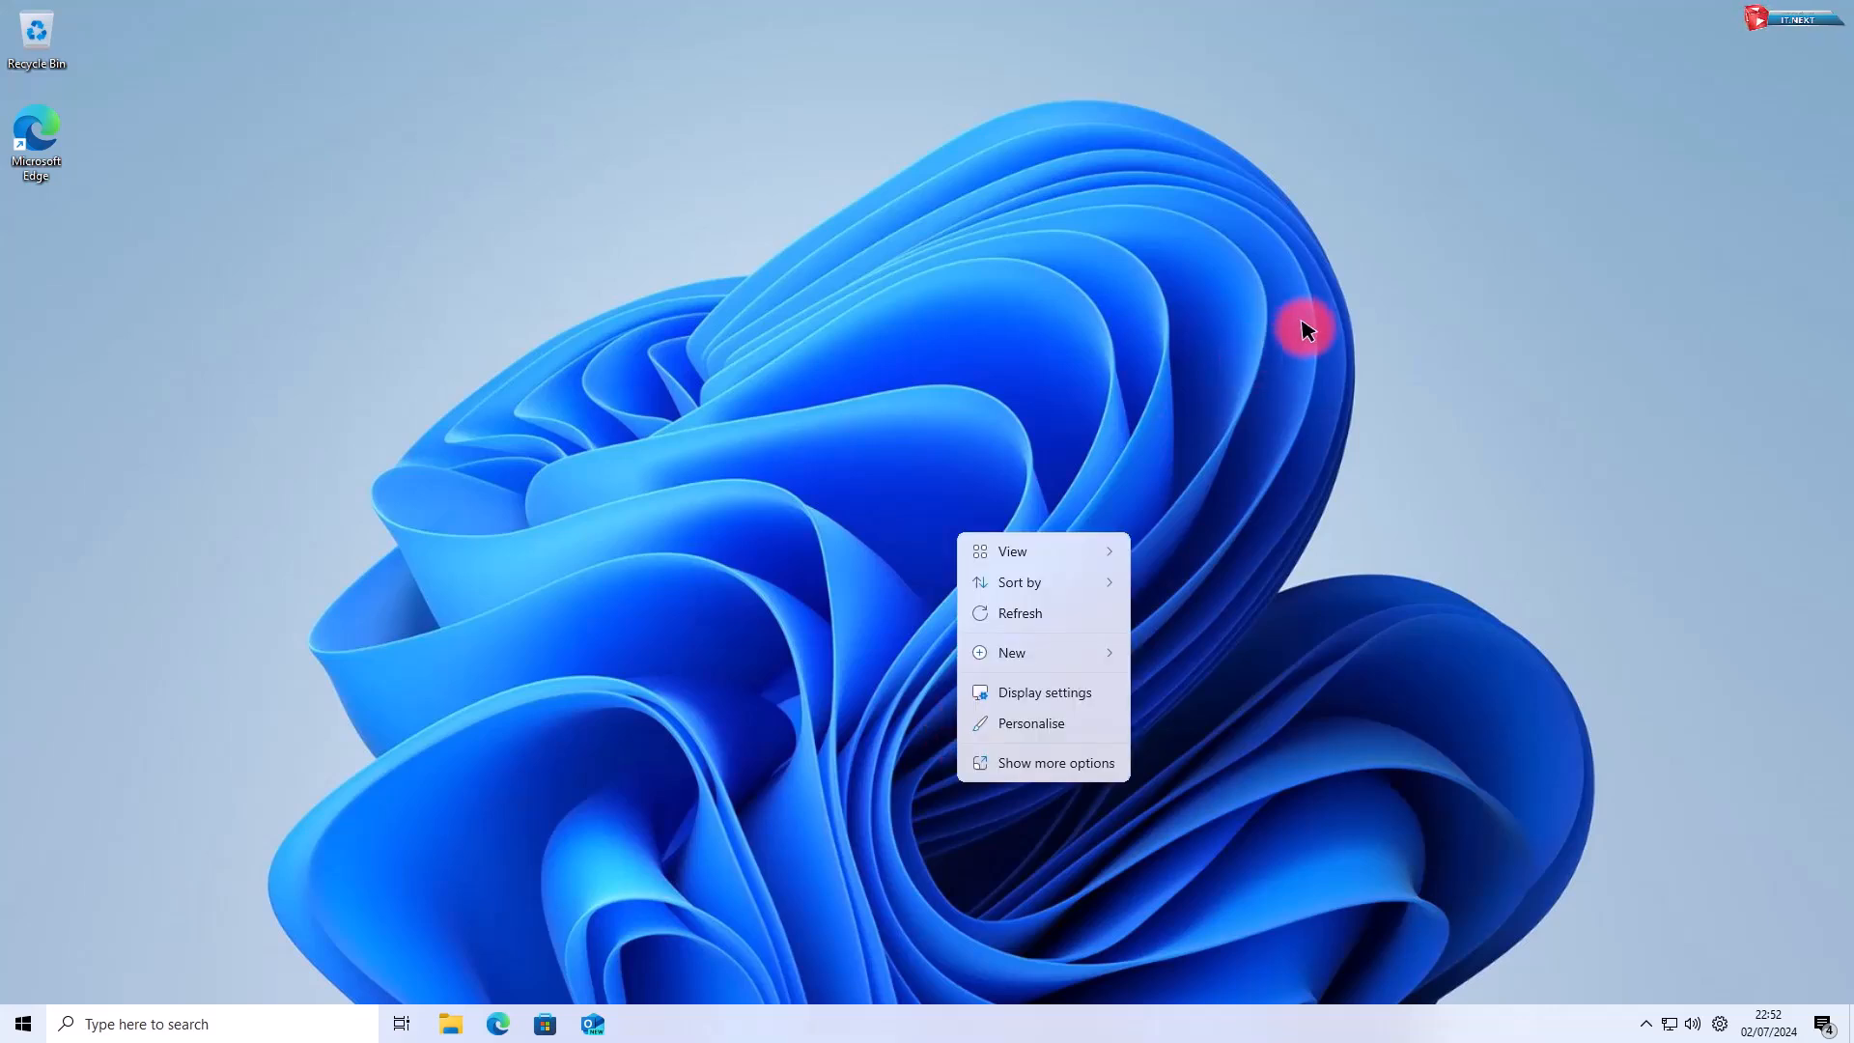
left_click(1019, 613)
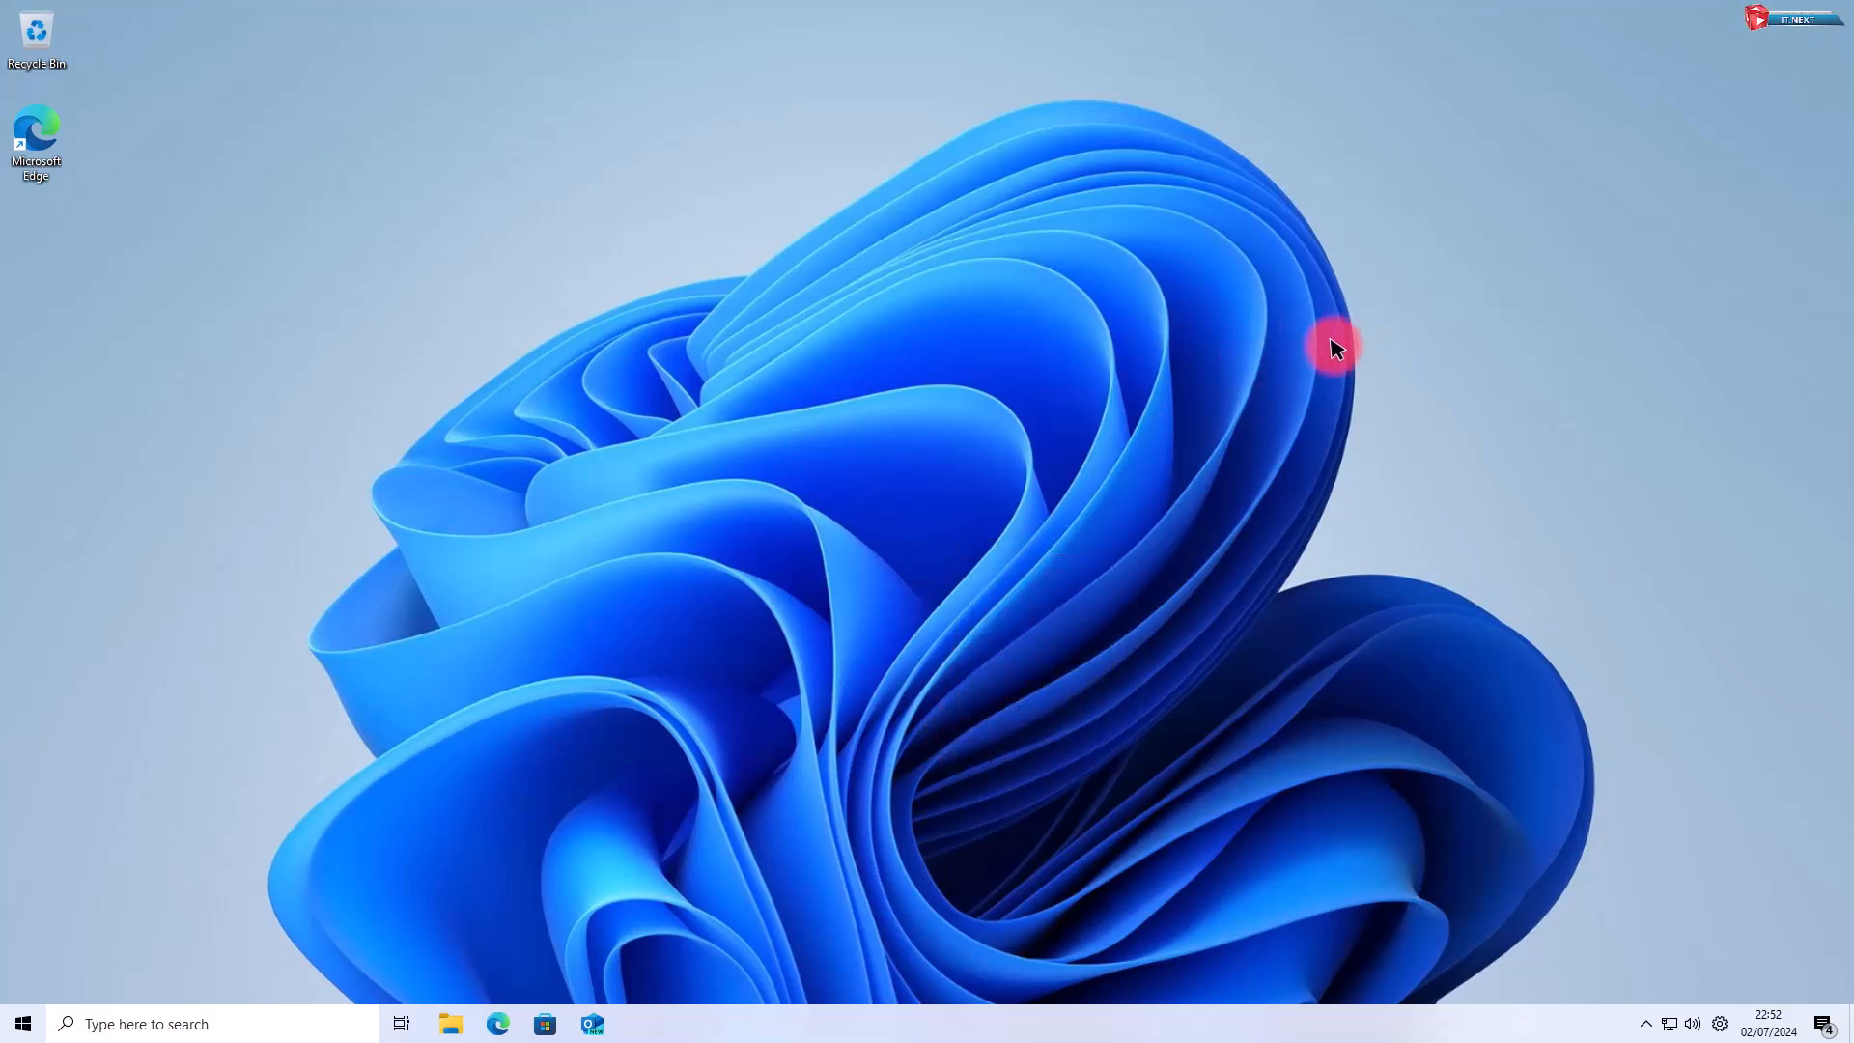